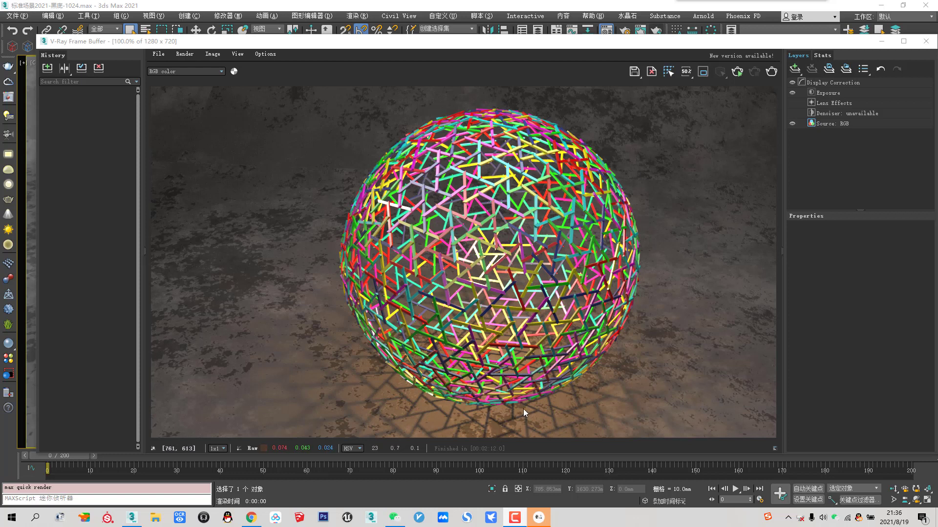
# Open the bamboo dome photo from the QQ chat full screen, zoomed onto its hexagonal timber joints
pyautogui.click(540, 517)
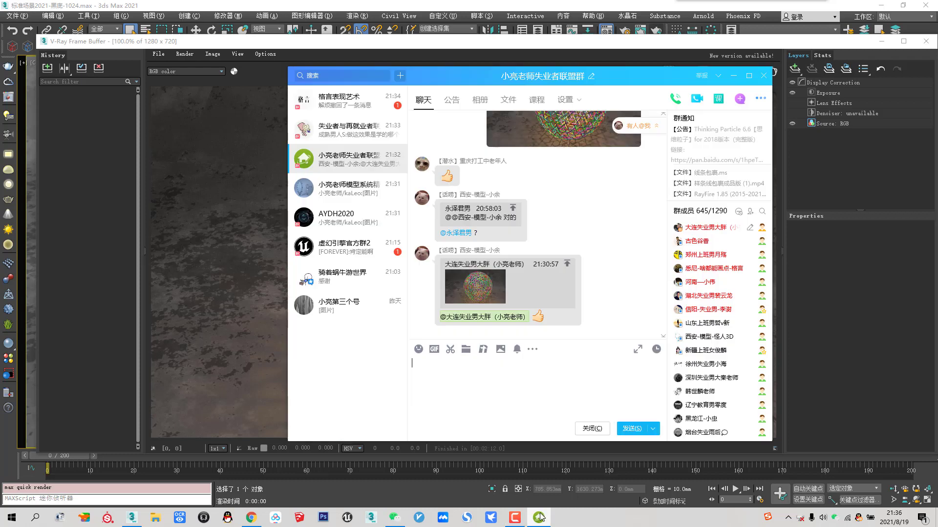
pyautogui.scroll(5, 538, 244)
pyautogui.click(349, 305)
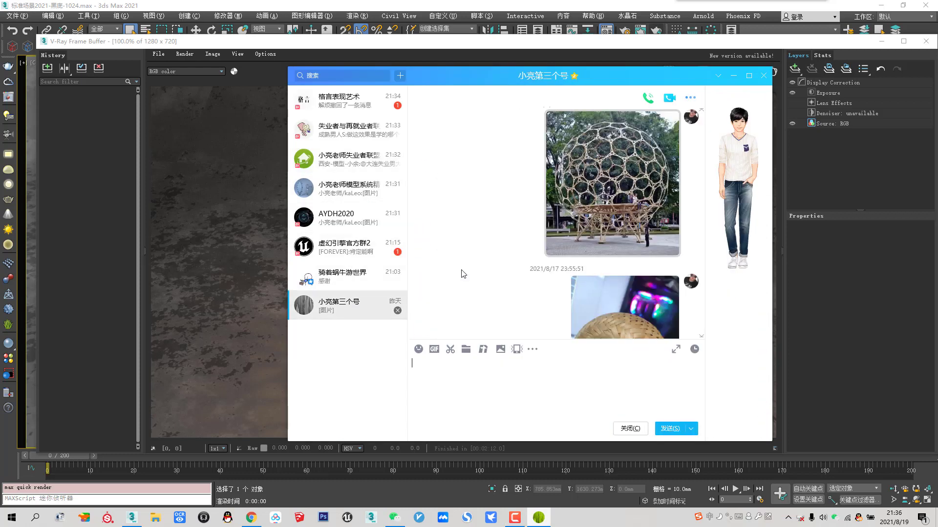
pyautogui.click(587, 180)
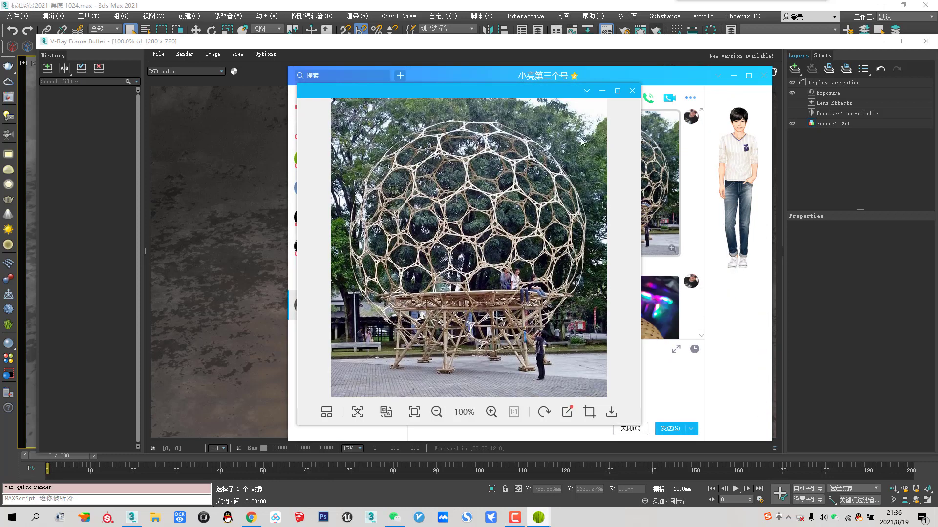
pyautogui.click(617, 91)
pyautogui.scroll(5, 468, 186)
pyautogui.scroll(5, 418, 156)
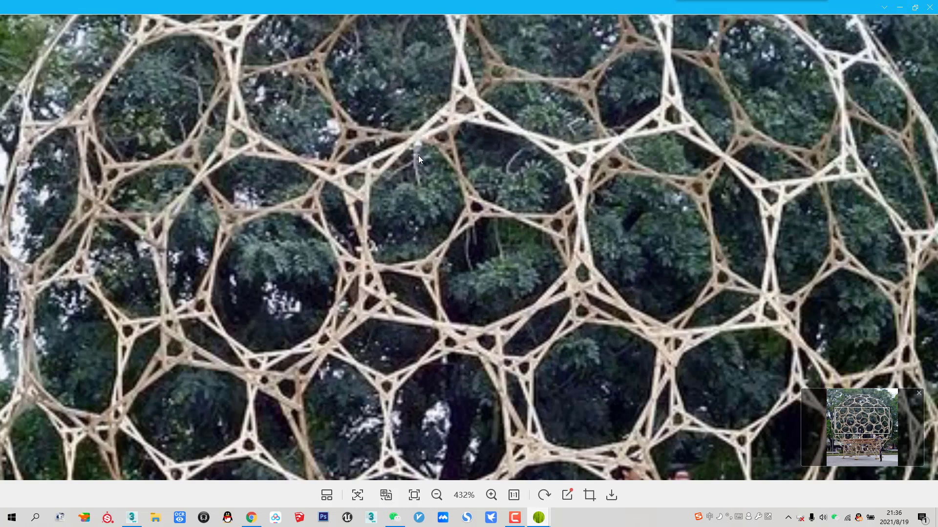
pyautogui.scroll(-5, 488, 136)
pyautogui.scroll(3, 484, 222)
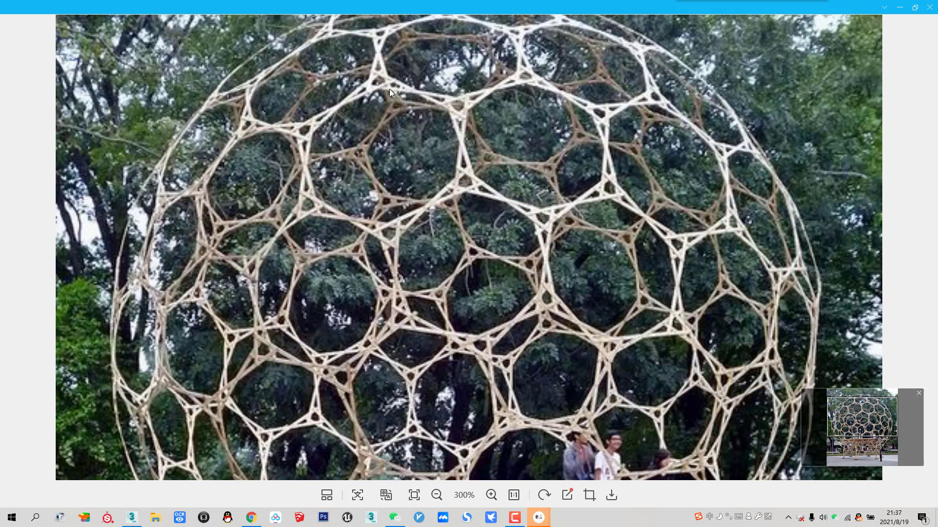
pyautogui.scroll(-1, 403, 144)
pyautogui.scroll(-1, 389, 154)
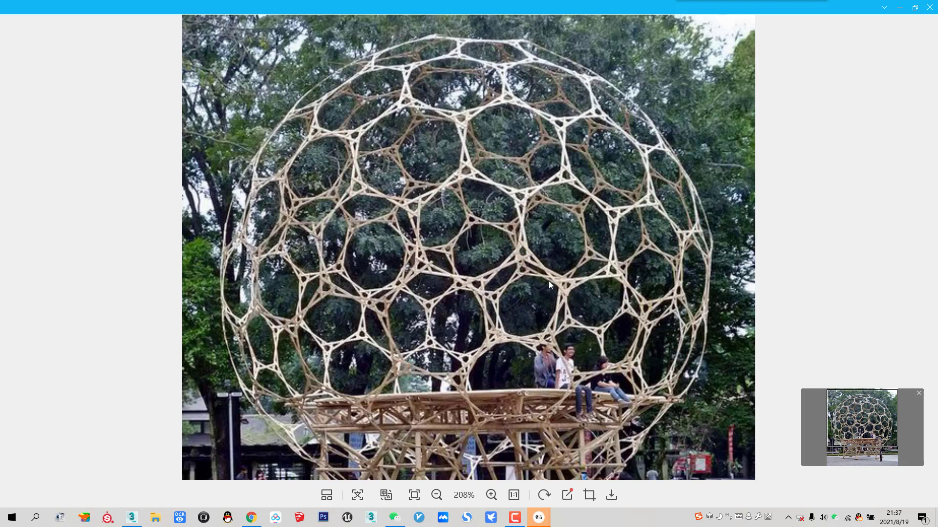
pyautogui.scroll(1, 450, 155)
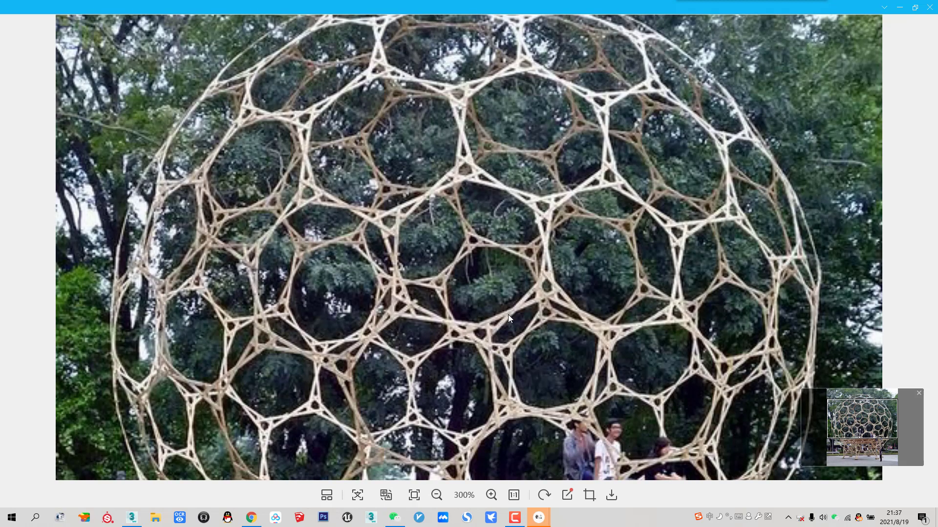
pyautogui.scroll(-1, 503, 273)
pyautogui.scroll(-1, 493, 234)
pyautogui.scroll(1, 463, 207)
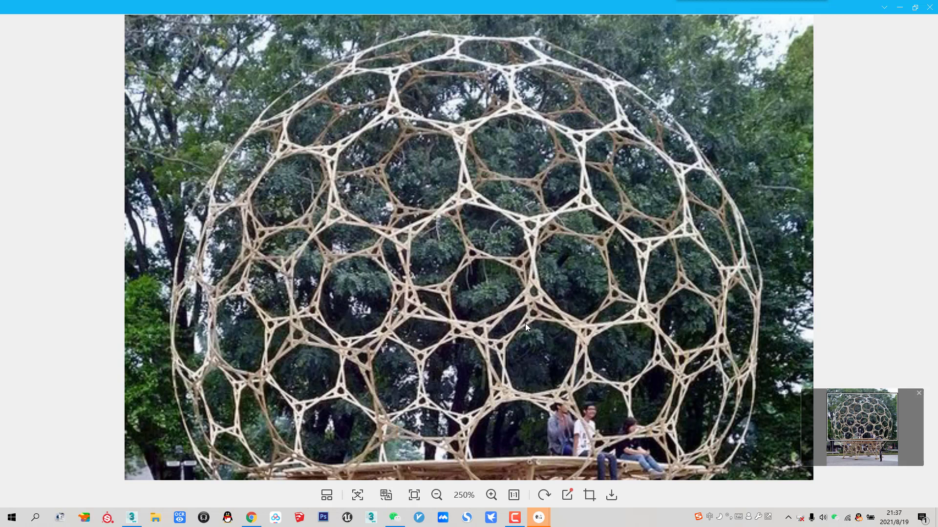
pyautogui.scroll(-1, 491, 279)
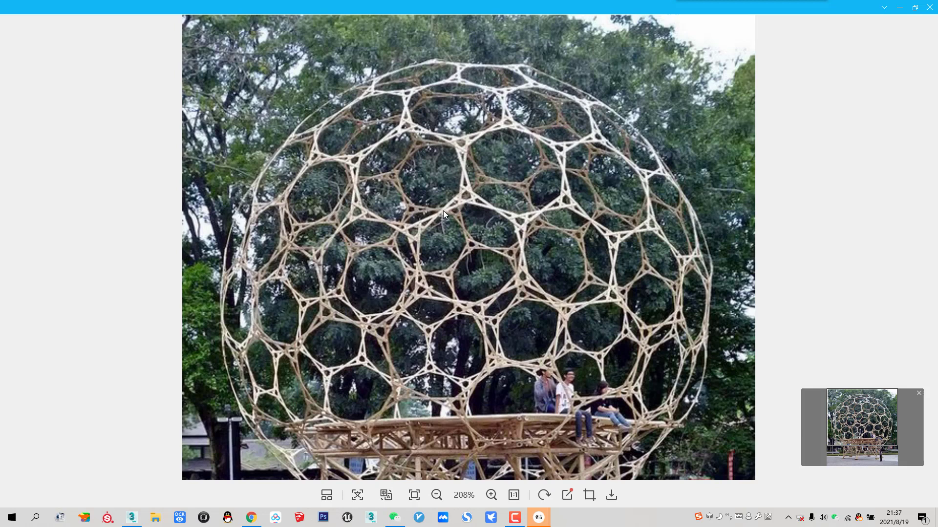
pyautogui.scroll(3, 418, 248)
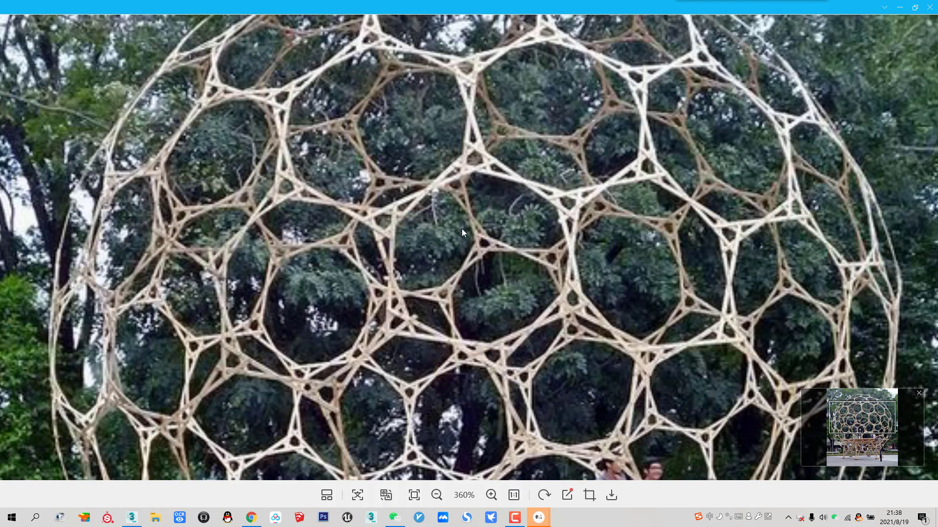
# Return to 3ds Max and close the V-Ray Frame Buffer render window
pyautogui.hotkey('alt', 'Tab')
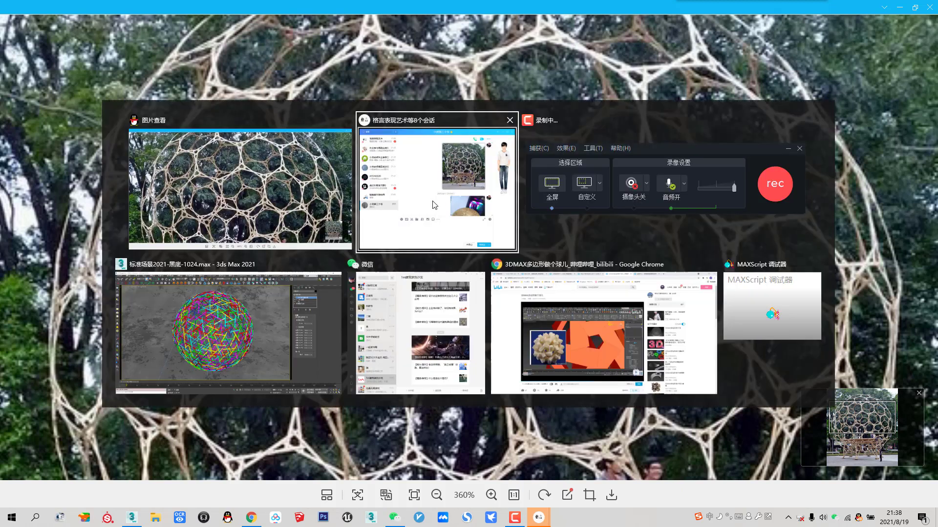
pyautogui.hotkey('alt', 'Tab')
pyautogui.hotkey('alt', 'Tab')
pyautogui.hotkey('alt', 'Tab')
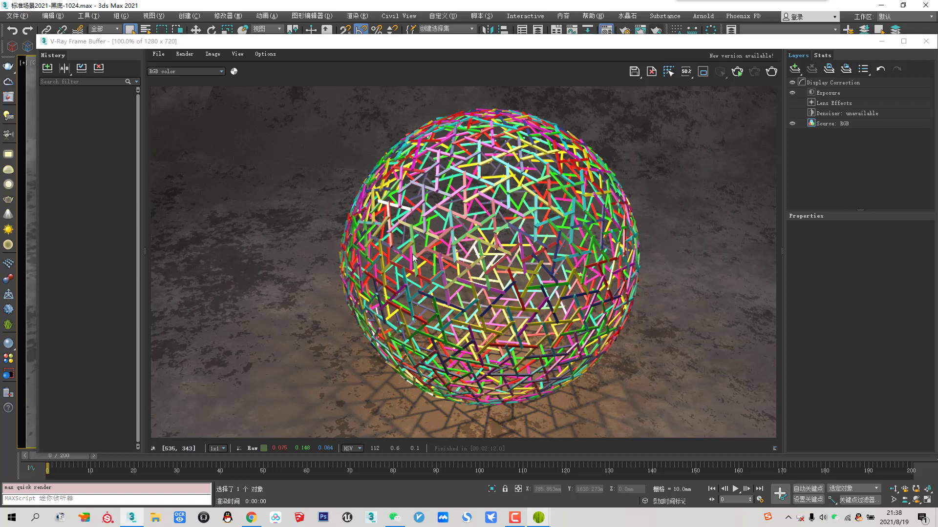
pyautogui.hotkey('alt', 'Tab')
pyautogui.hotkey('alt', 'Tab')
pyautogui.hotkey('alt', 'Tab')
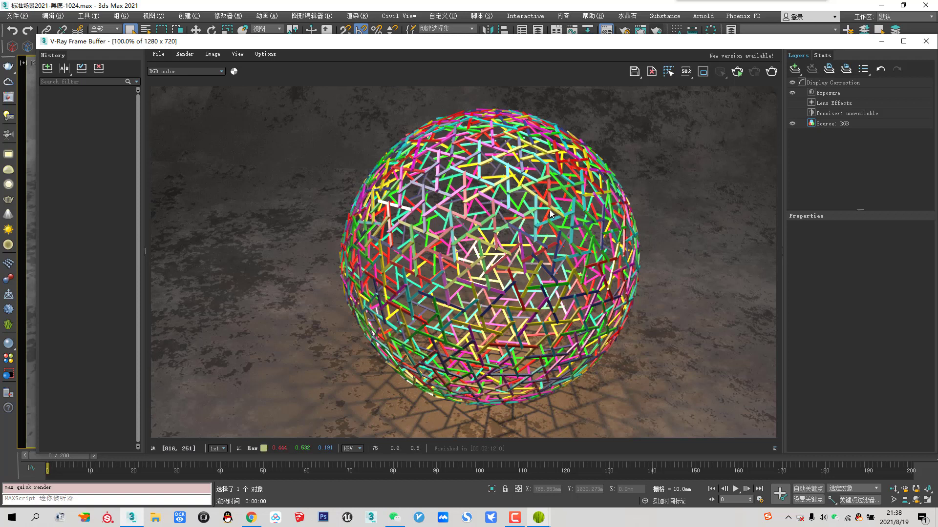
pyautogui.click(925, 41)
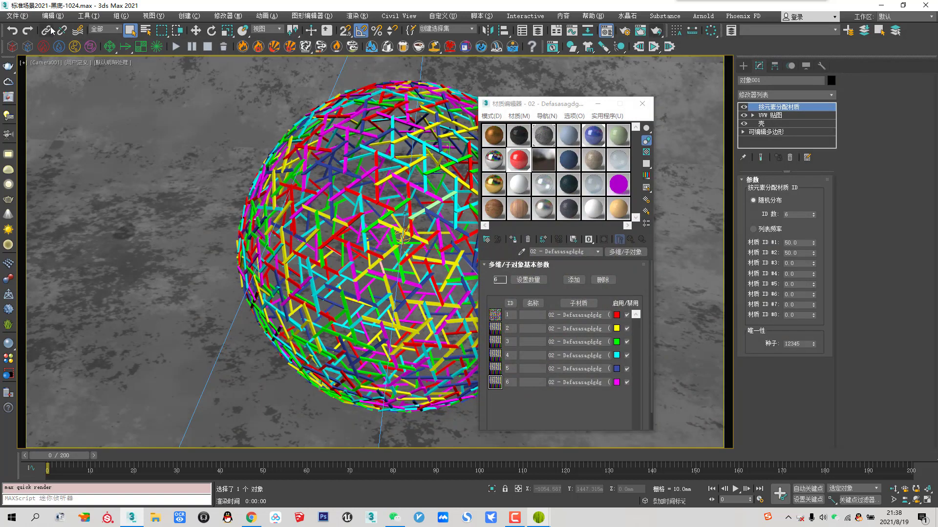
# Reset the scene with File > Reset, discarding unsaved changes
pyautogui.click(17, 15)
pyautogui.click(30, 42)
pyautogui.click(457, 274)
pyautogui.click(440, 276)
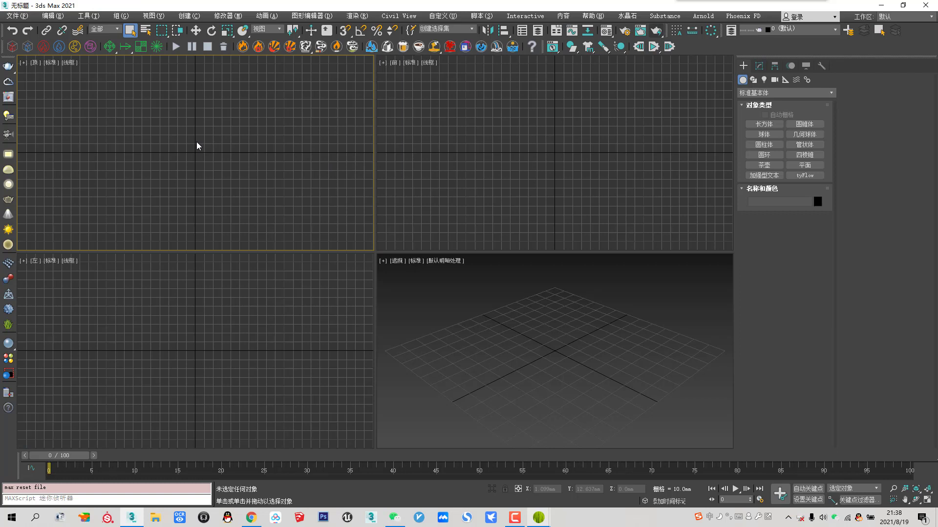
# Bring back the dome reference photo and zoom out to 208% to show the whole sphere
pyautogui.hotkey('alt', 'Tab')
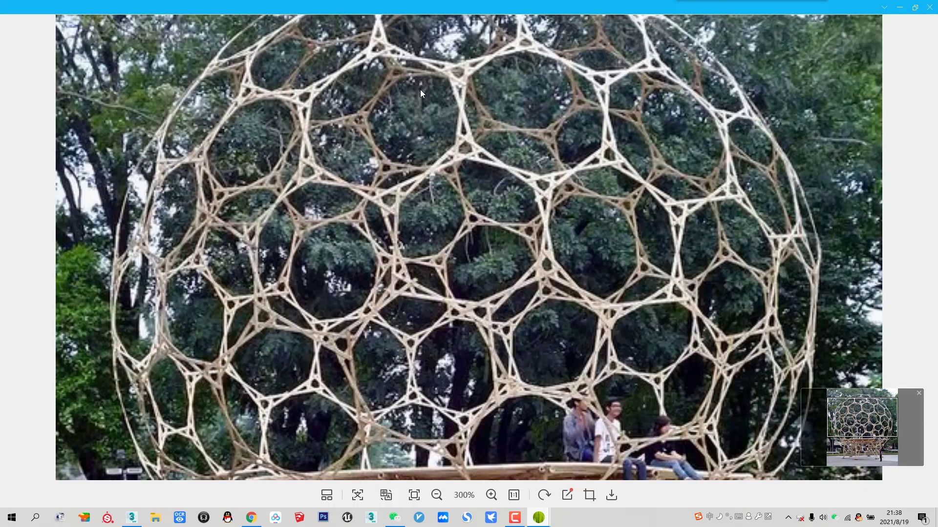
pyautogui.scroll(-1, 426, 95)
pyautogui.scroll(-1, 402, 204)
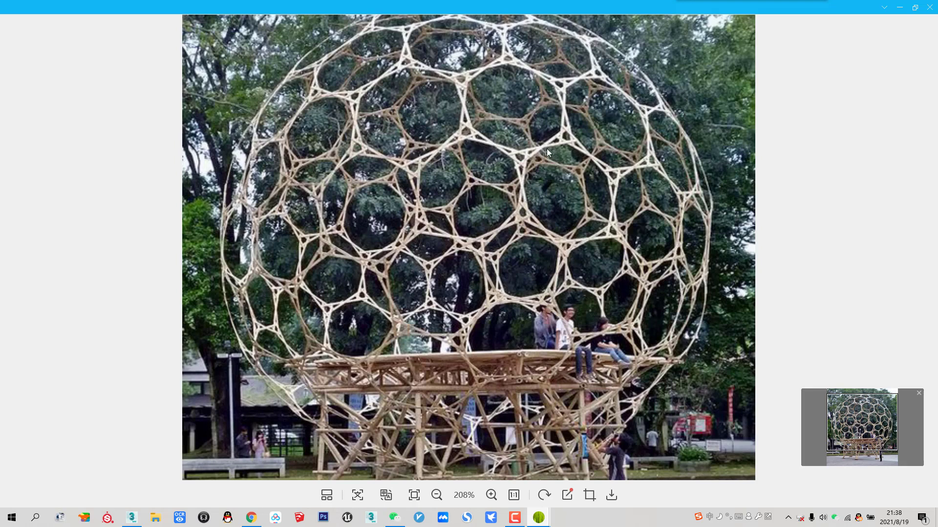
# Create a Dodec/Icos Hedra polyhedron in the Top view and truncate it with P 0.37
pyautogui.hotkey('alt', 'Tab')
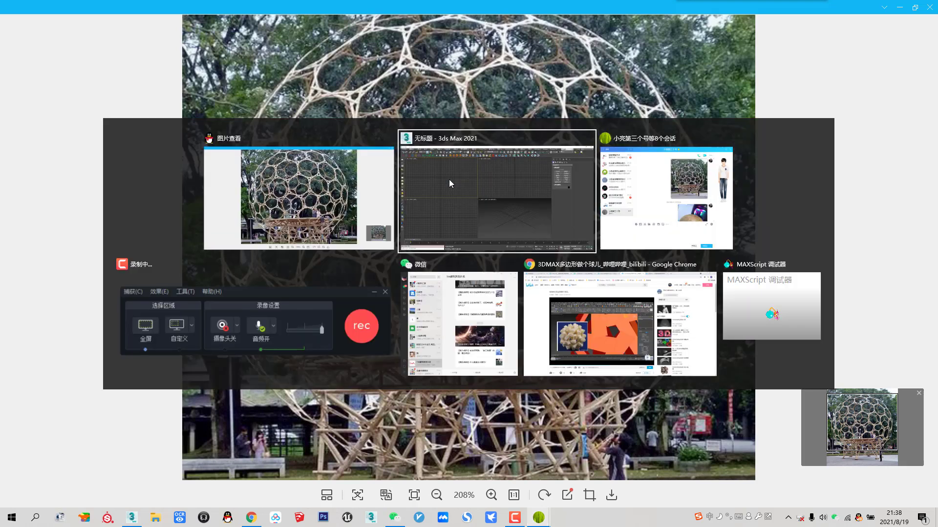
pyautogui.click(755, 92)
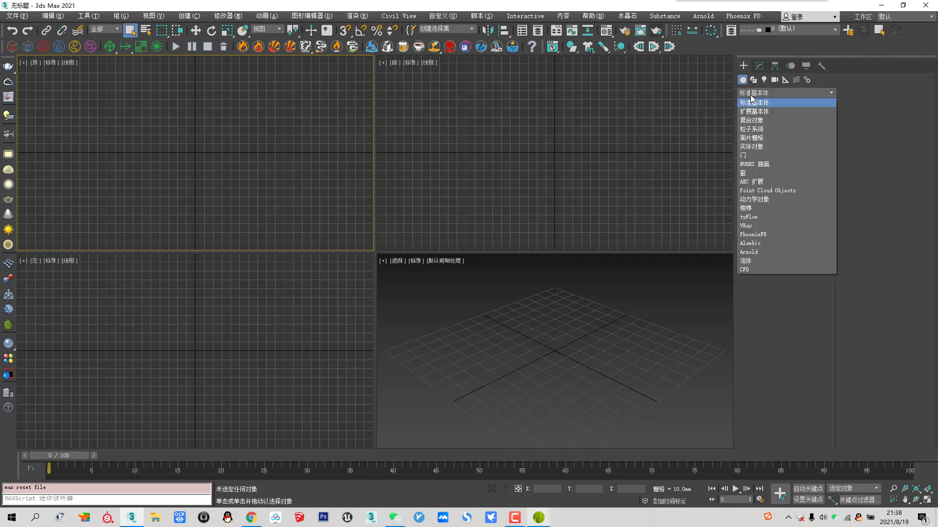
pyautogui.click(764, 124)
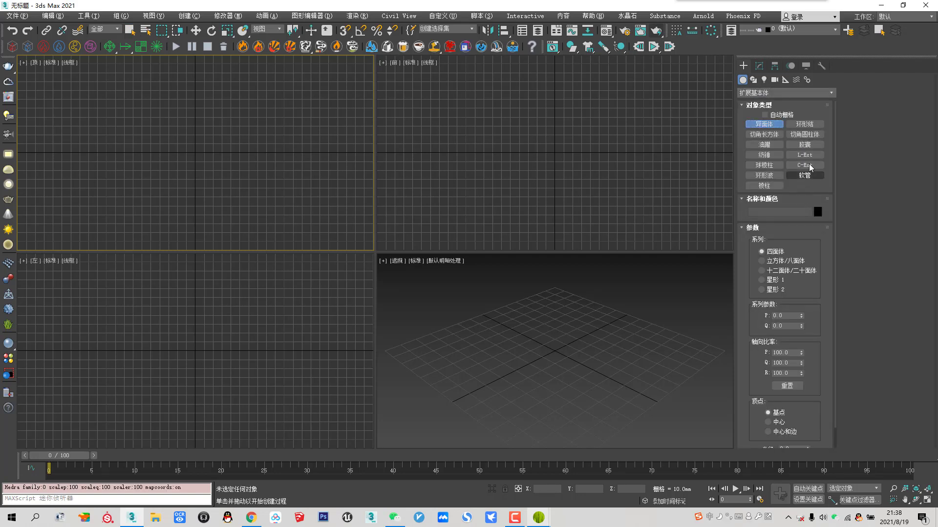
pyautogui.click(760, 271)
pyautogui.moveTo(220, 146); pyautogui.dragTo(295, 206)
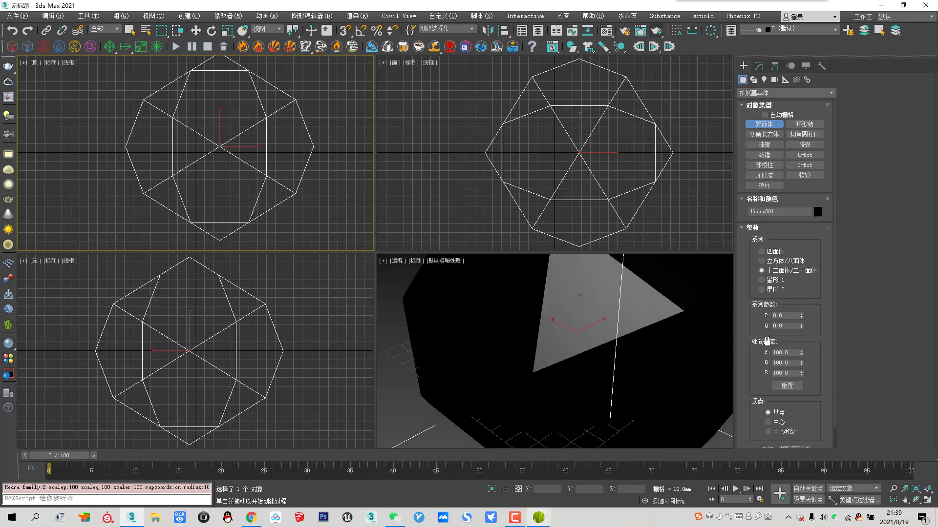
pyautogui.click(786, 315)
pyautogui.write('0.37')
pyautogui.press('Return')
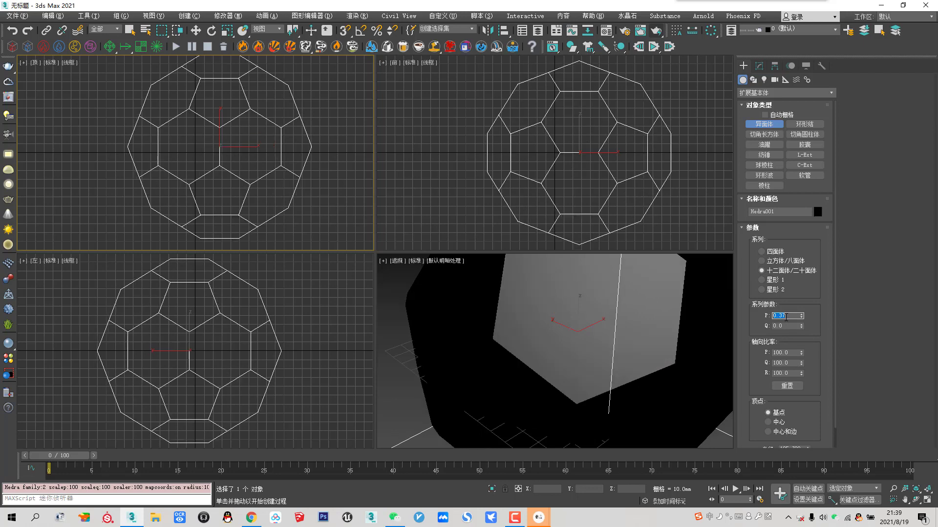
# Inspect the polyhedron with edged faces, then delete Hedra001
pyautogui.scroll(-3, 556, 337)
pyautogui.scroll(-1, 586, 332)
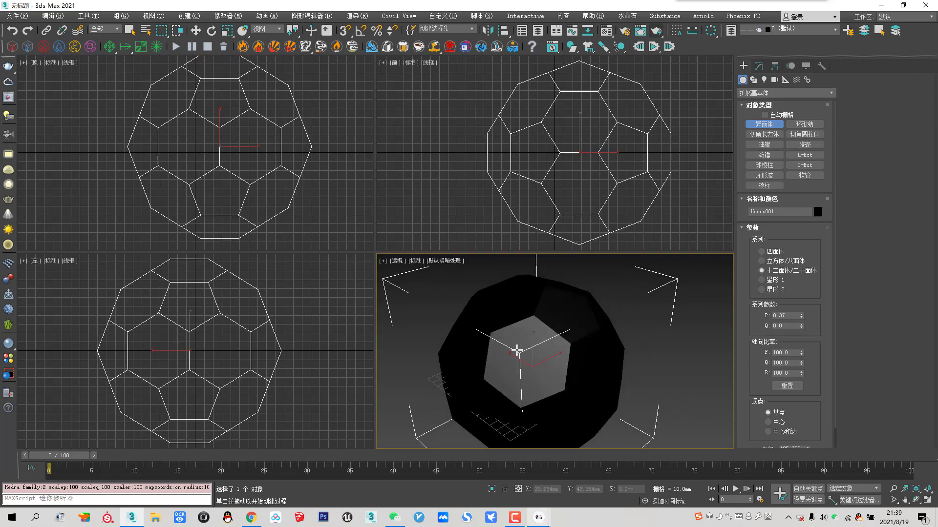
pyautogui.press('shift')
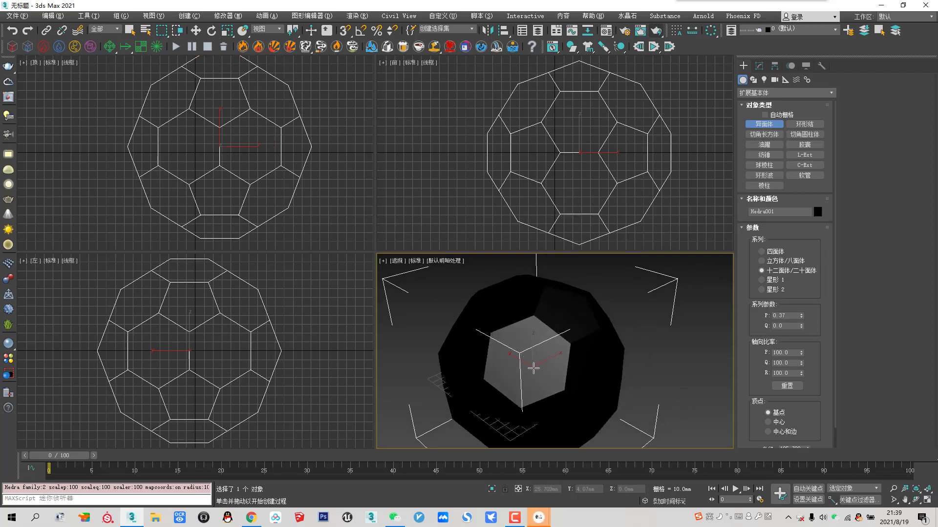
pyautogui.press('F4')
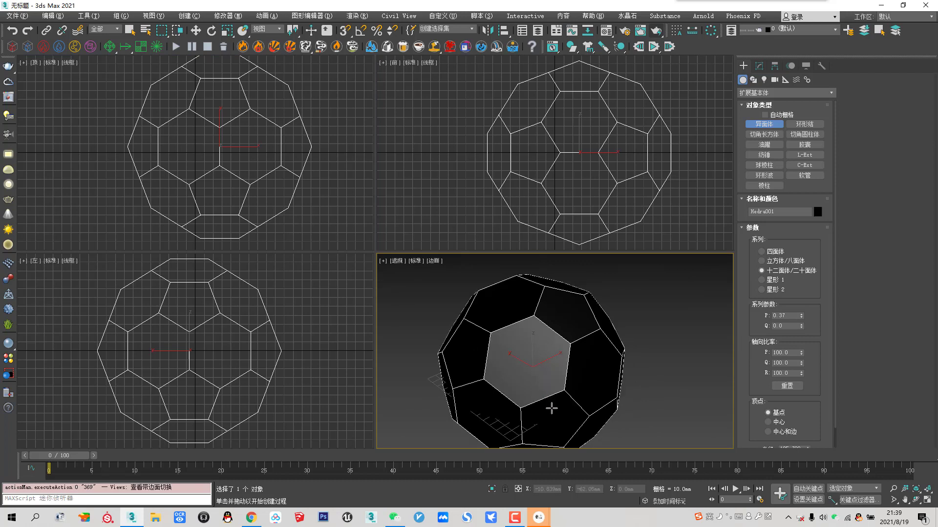
pyautogui.press('m')
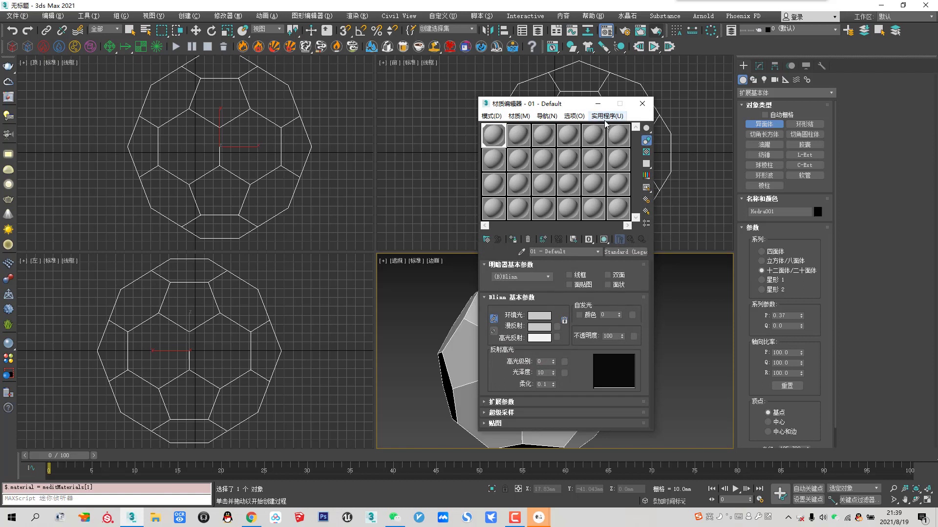
pyautogui.click(643, 104)
pyautogui.scroll(-3, 586, 308)
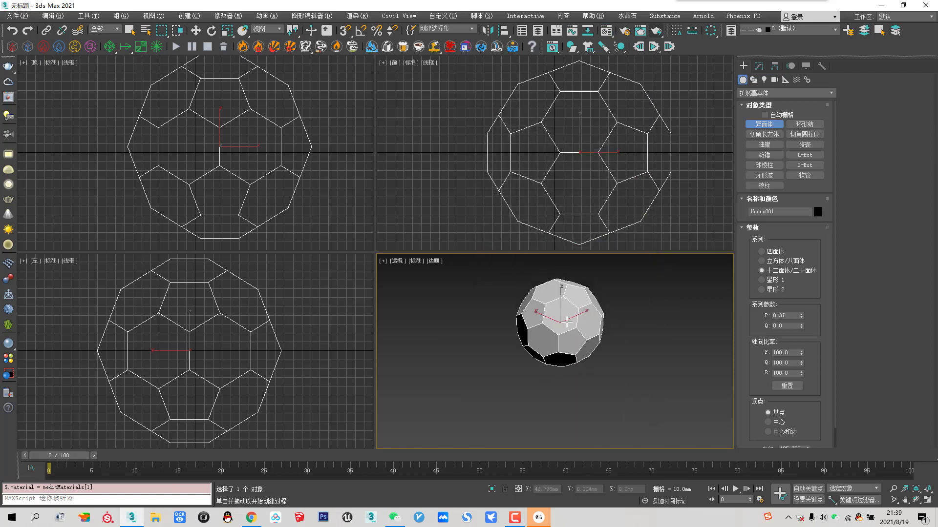
pyautogui.keyDown('alt'); pyautogui.moveTo(565, 326); pyautogui.dragTo(567, 331, button='middle'); pyautogui.keyUp('alt')
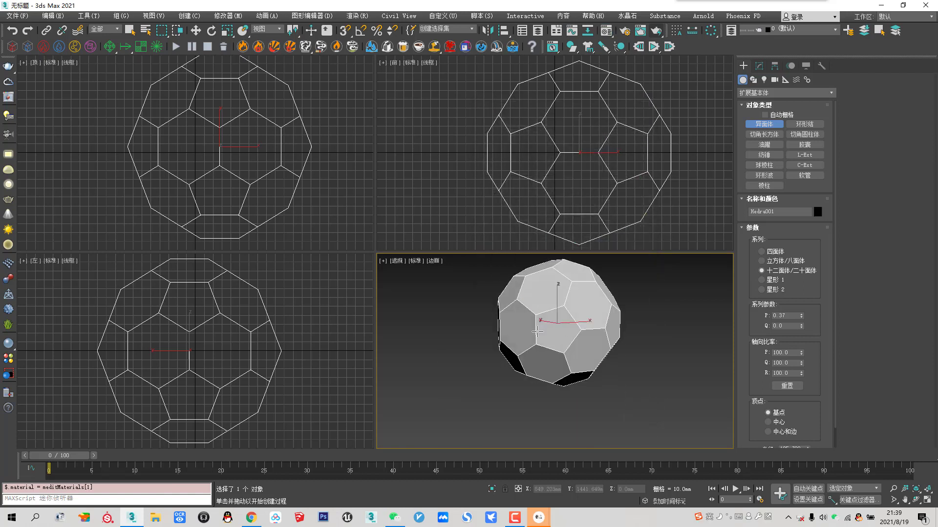
pyautogui.click(241, 167)
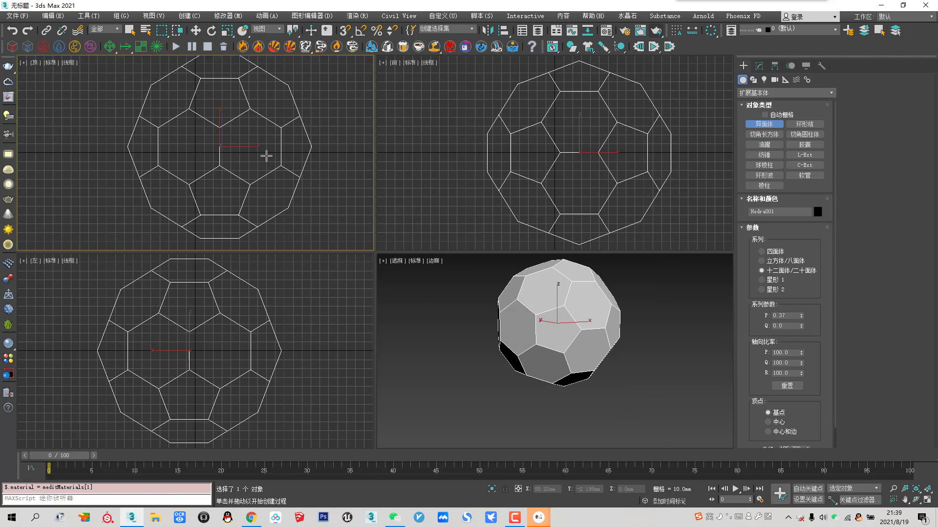
pyautogui.press('Delete')
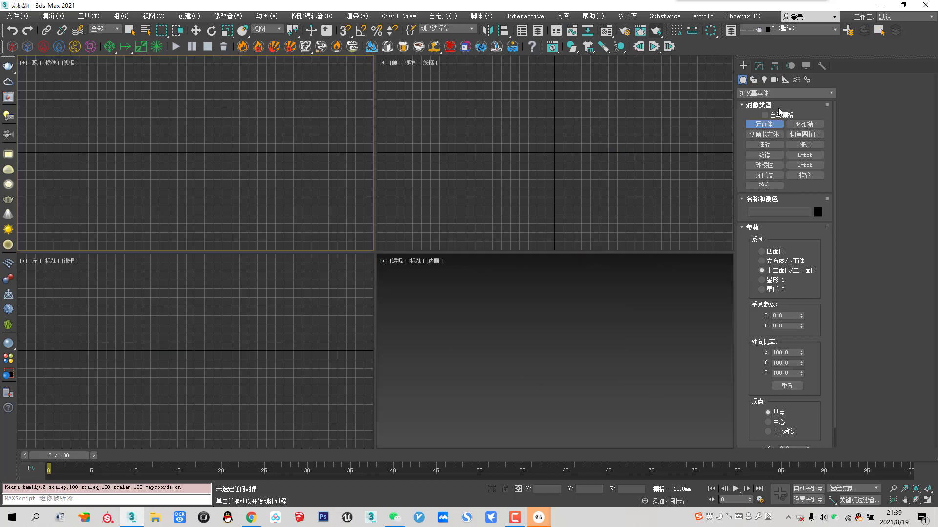
# Create a GeoSphere at the scene centre and maximize the Perspective view
pyautogui.click(764, 93)
pyautogui.click(764, 102)
pyautogui.click(804, 134)
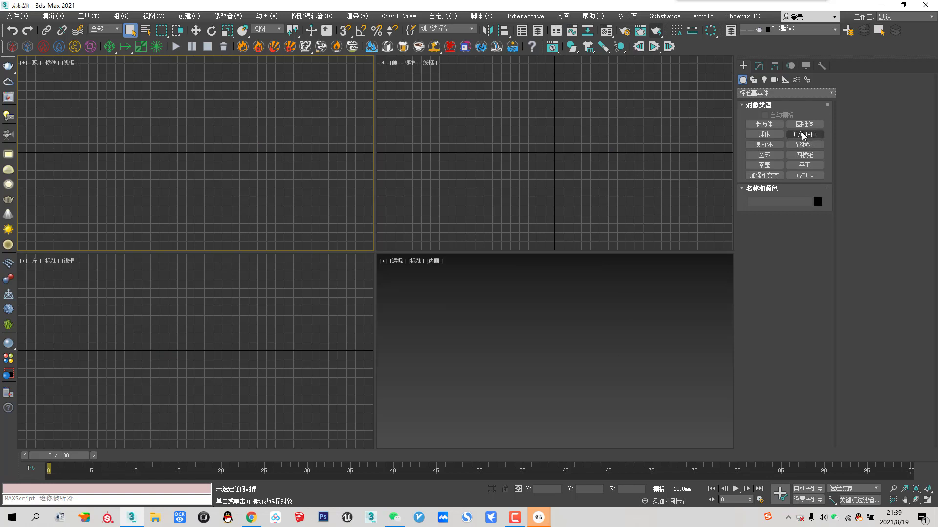
pyautogui.moveTo(189, 157); pyautogui.dragTo(229, 188)
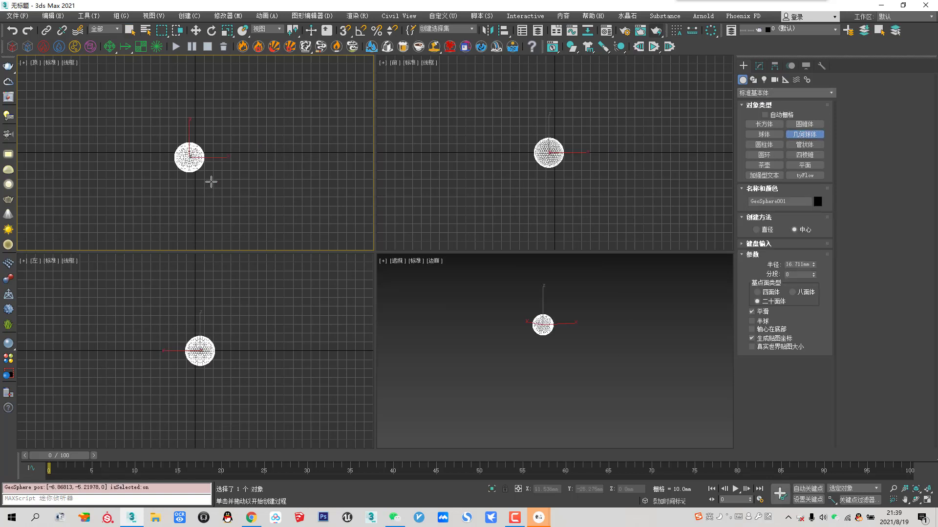
pyautogui.click(679, 313)
pyautogui.hotkey('alt', 'w')
pyautogui.scroll(3, 417, 217)
pyautogui.scroll(3, 416, 217)
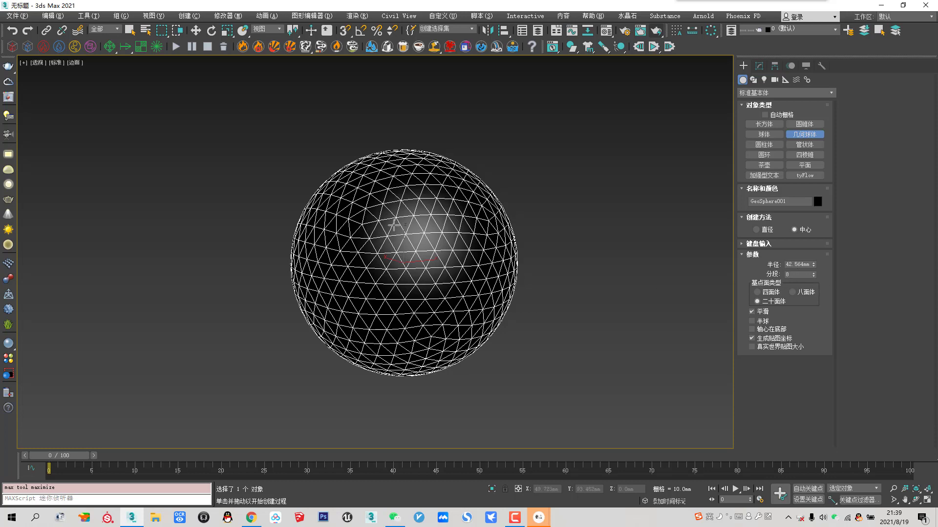
# Give the GeoSphere the default white material and set its segments to 3
pyautogui.press('m')
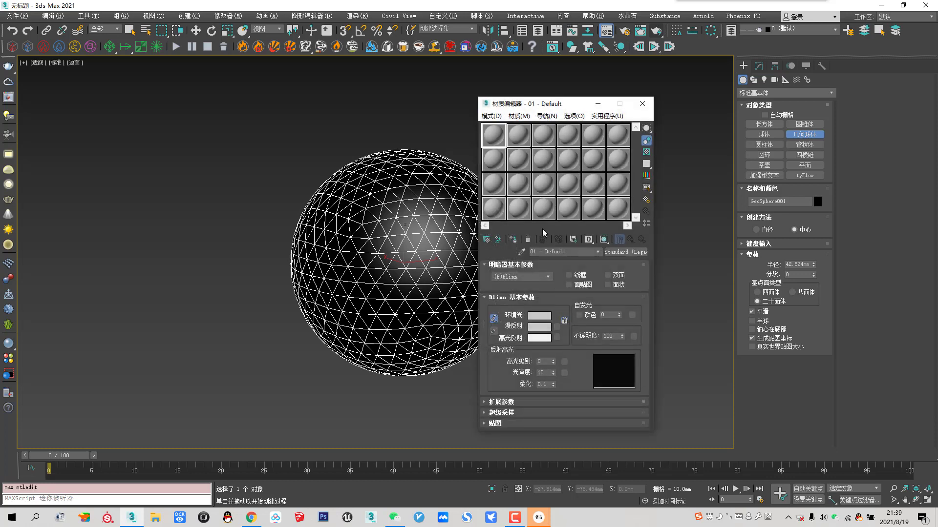
pyautogui.click(514, 240)
pyautogui.click(643, 104)
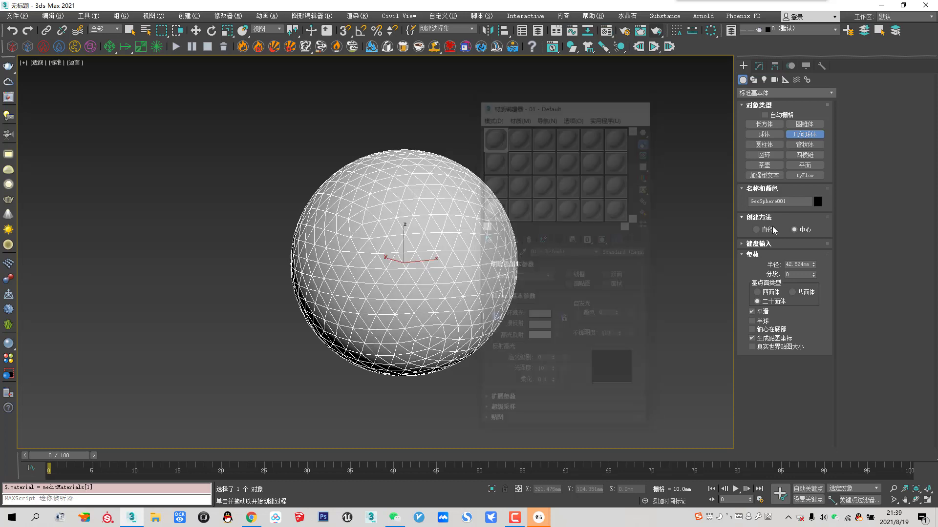
pyautogui.doubleClick(787, 275)
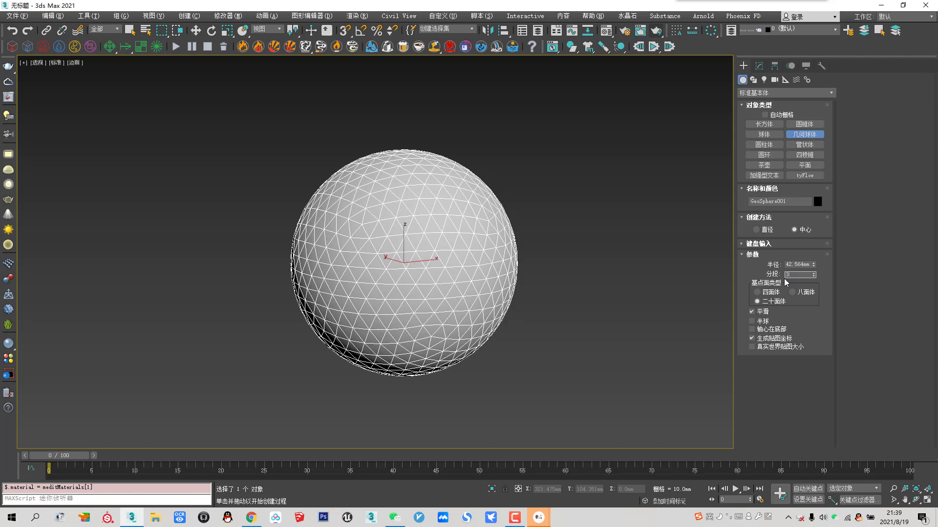
pyautogui.press('Return')
# Compare GeoSphere segment counts of 2 and 1, then settle back on 3
pyautogui.keyDown('alt'); pyautogui.moveTo(435, 219); pyautogui.dragTo(458, 225, button='middle'); pyautogui.keyUp('alt')
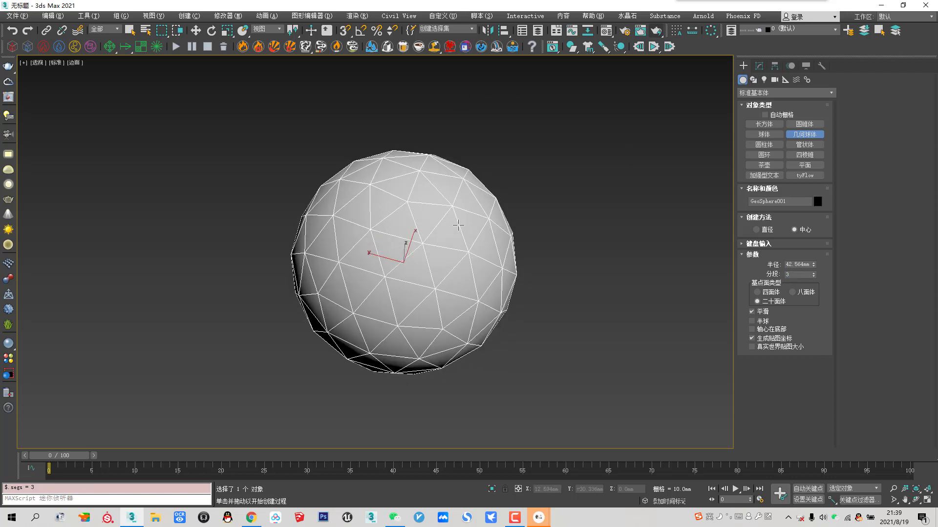
pyautogui.keyDown('alt'); pyautogui.moveTo(437, 298); pyautogui.dragTo(433, 229, button='middle'); pyautogui.keyUp('alt')
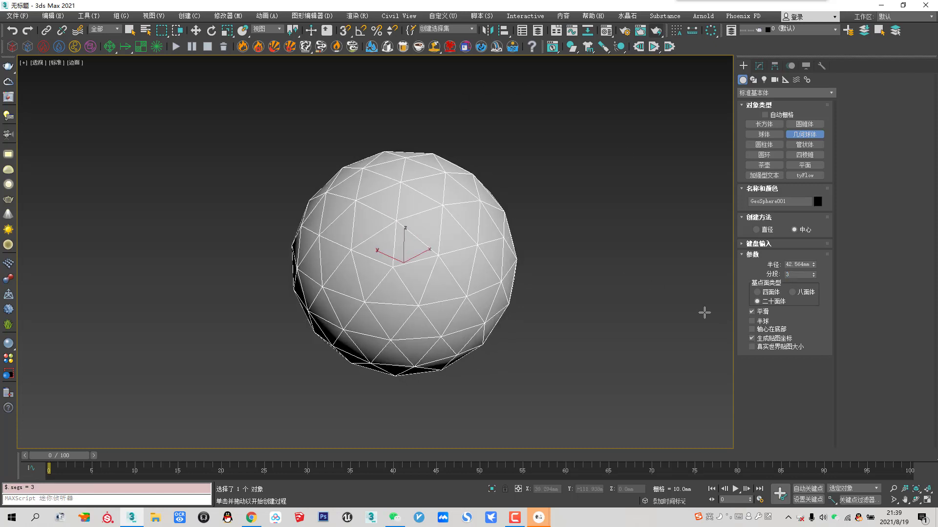
pyautogui.doubleClick(795, 275)
pyautogui.press('Return')
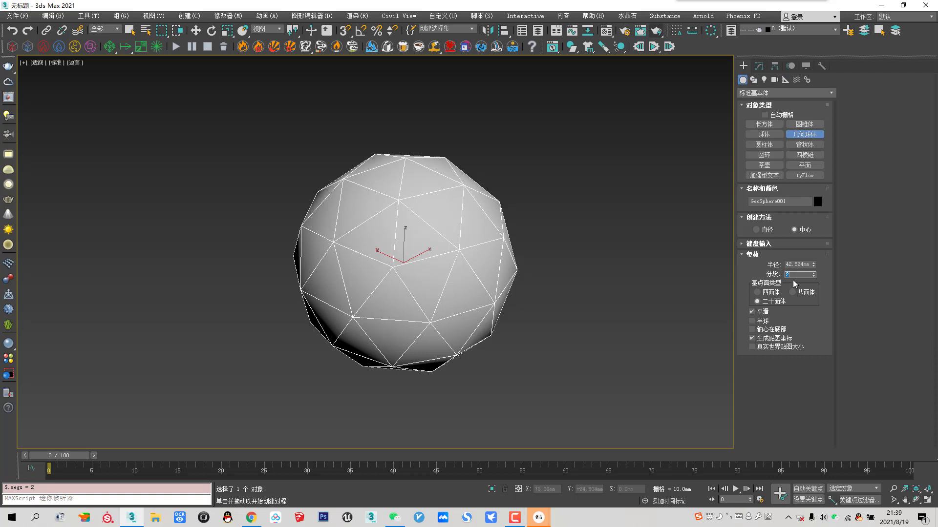
pyautogui.write('1')
pyautogui.press('Return')
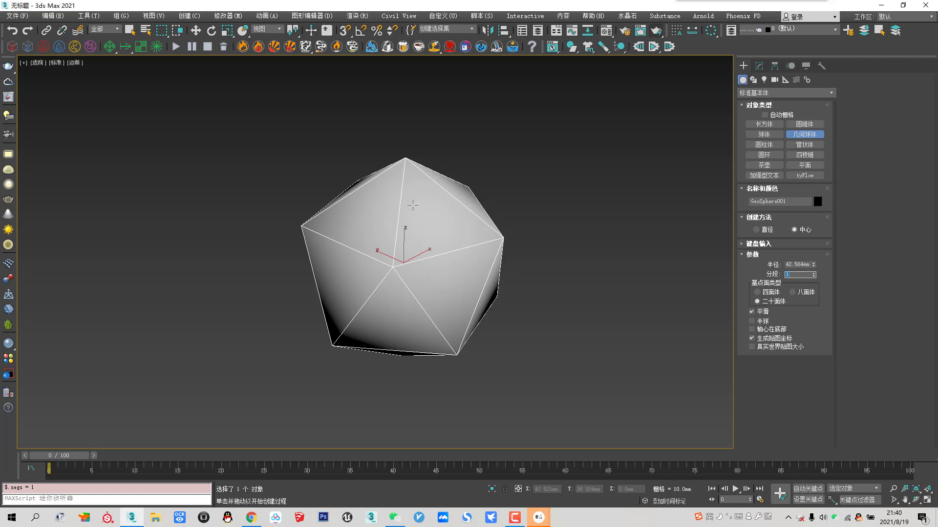
pyautogui.write('3')
pyautogui.press('Return')
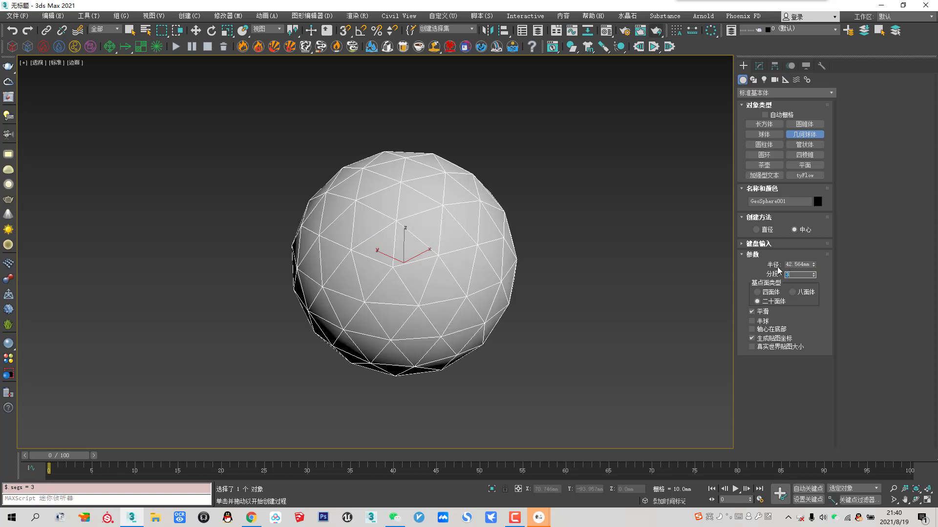
pyautogui.scroll(3, 396, 181)
pyautogui.scroll(-3, 396, 181)
pyautogui.scroll(-1, 410, 188)
pyautogui.press('q')
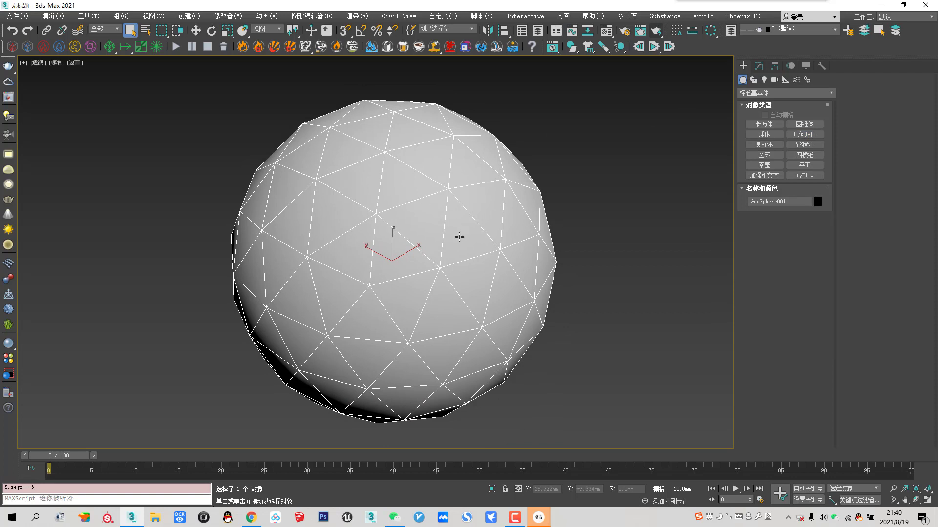
pyautogui.rightClick(491, 201)
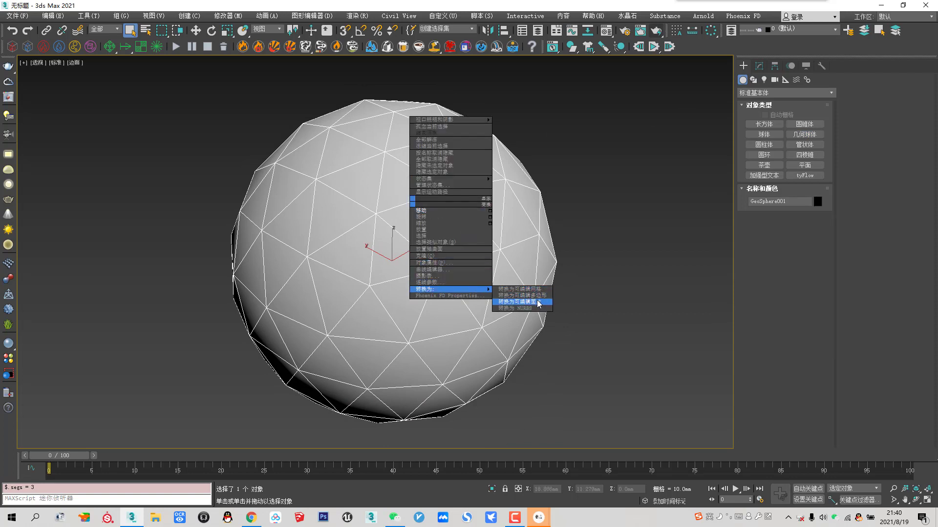
# Convert the GeoSphere to an editable poly and select all its vertices
pyautogui.click(536, 295)
pyautogui.click(759, 192)
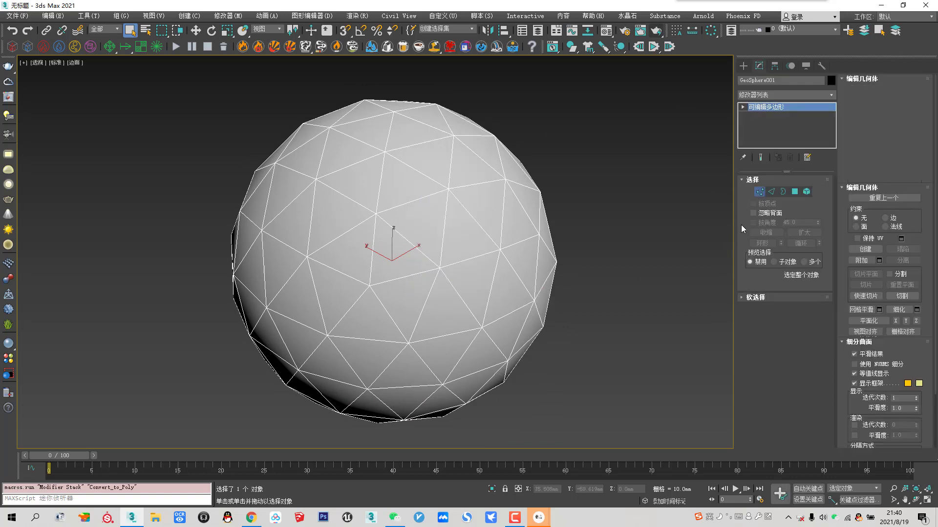
pyautogui.hotkey('ctrl', 'a')
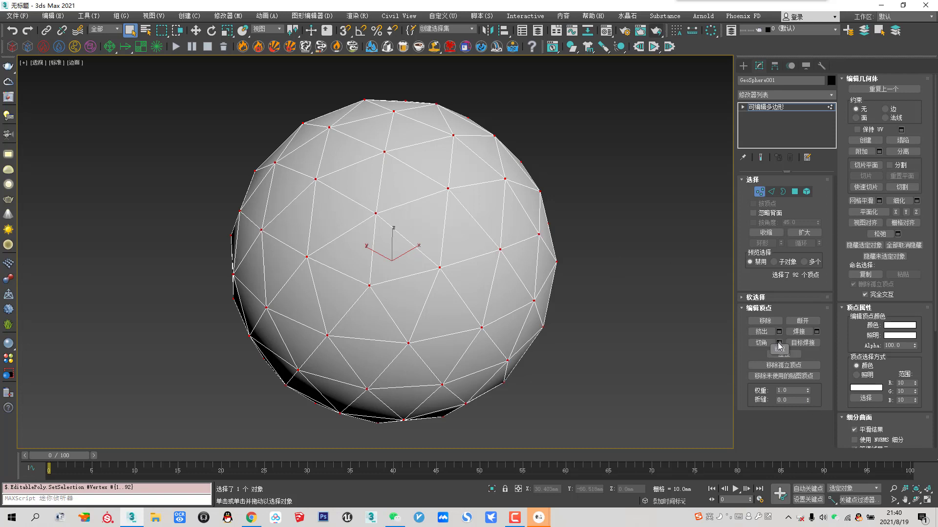
# Chamfer all vertices by about 5.319mm with 0 segments, forming hexagons and pentagons
pyautogui.click(779, 343)
pyautogui.moveTo(380, 231)
pyautogui.mouseDown()
pyautogui.moveTo(632, 202)
pyautogui.moveTo(644, 209)
pyautogui.mouseUp()
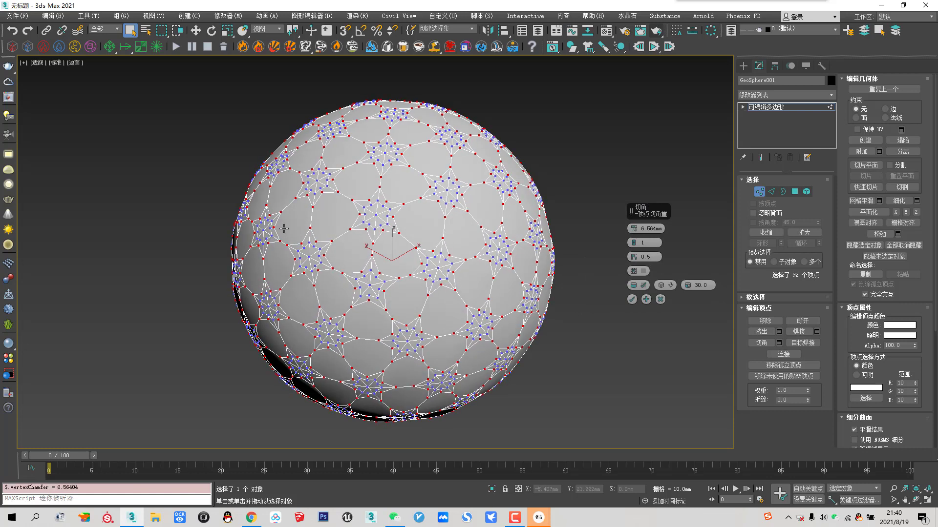
pyautogui.click(635, 246)
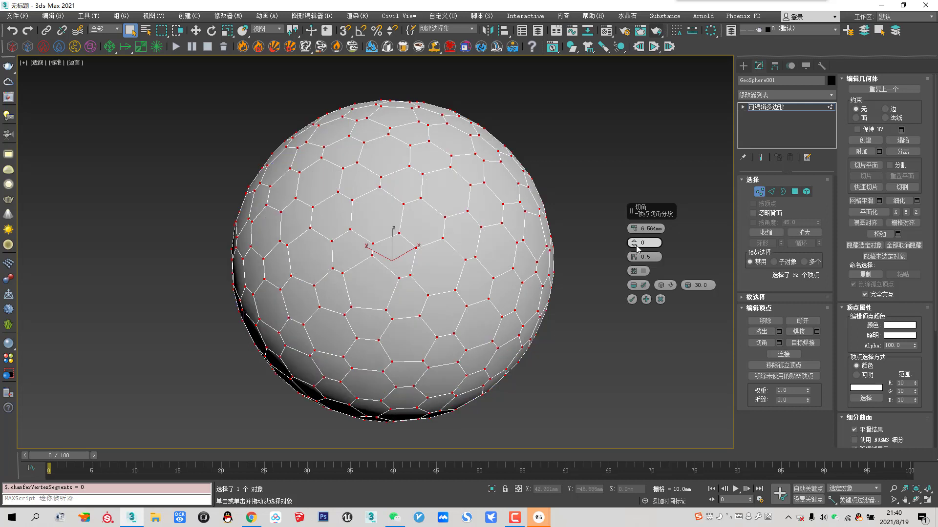
pyautogui.moveTo(634, 228); pyautogui.dragTo(641, 239)
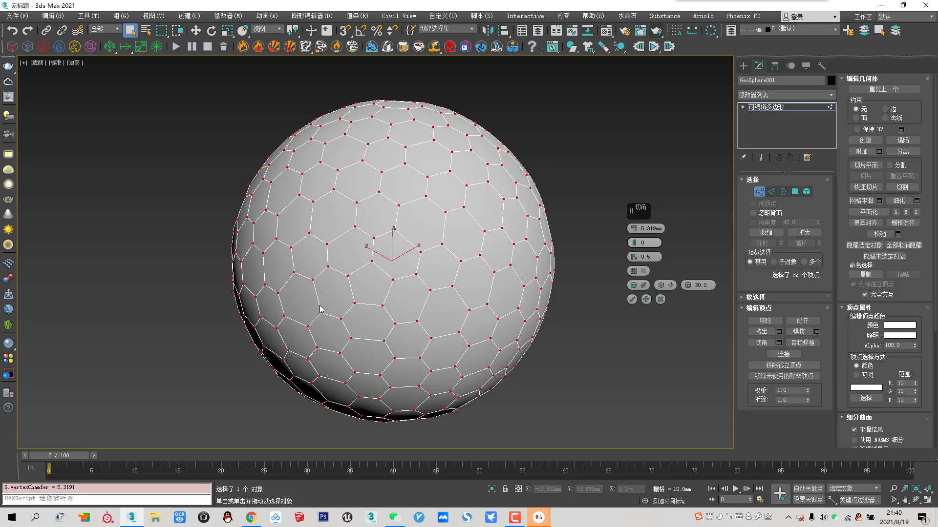
pyautogui.click(631, 299)
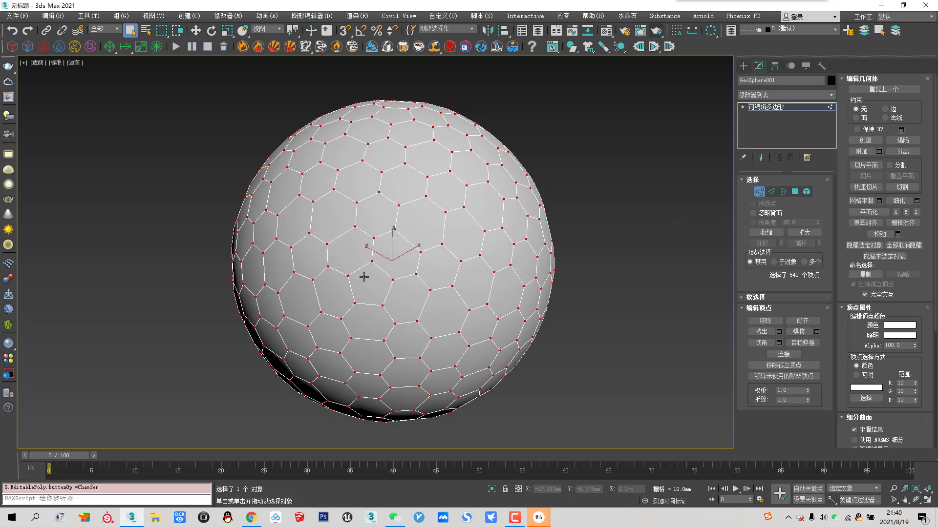
pyautogui.scroll(2, 362, 272)
pyautogui.scroll(2, 223, 321)
pyautogui.keyDown('alt'); pyautogui.moveTo(223, 320); pyautogui.dragTo(266, 278, button='middle'); pyautogui.keyUp('alt')
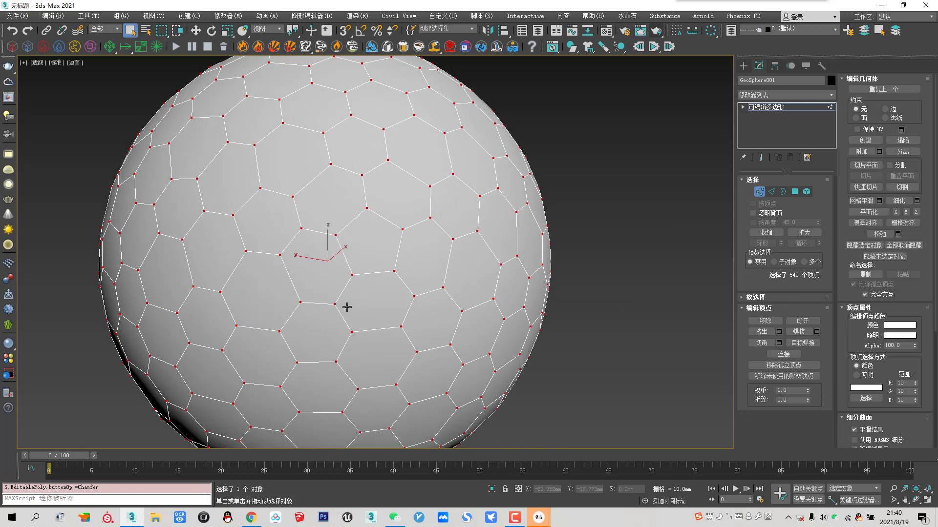
pyautogui.moveTo(424, 262)
pyautogui.keyDown('alt'); pyautogui.mouseDown(button='middle')
pyautogui.moveTo(360, 274)
pyautogui.moveTo(334, 255)
pyautogui.mouseUp(button='middle'); pyautogui.keyUp('alt')
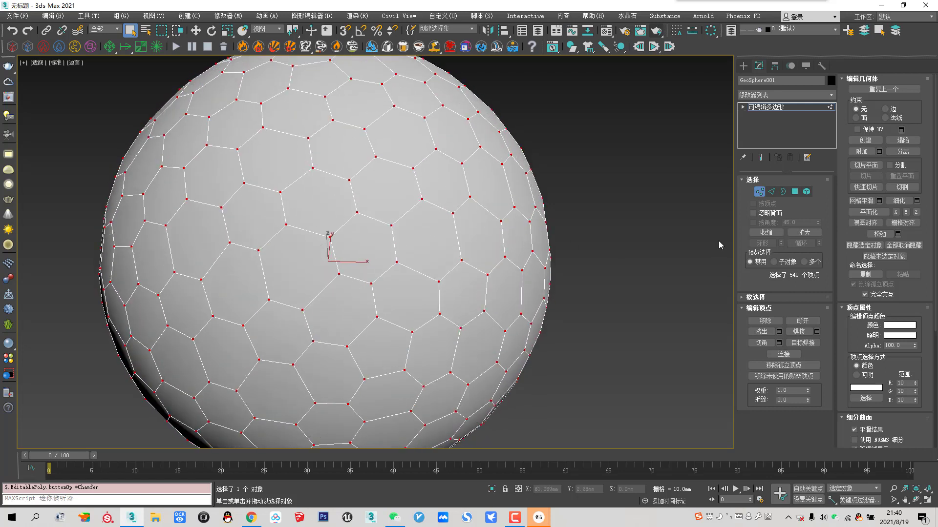
pyautogui.click(794, 192)
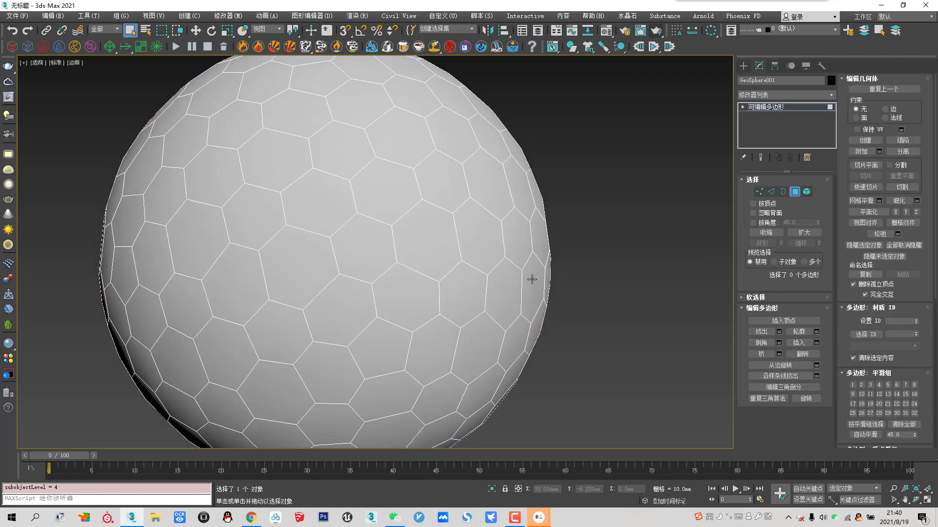
# Select all polygons and apply the ribbon's regularize tool twice
pyautogui.hotkey('ctrl', 'a')
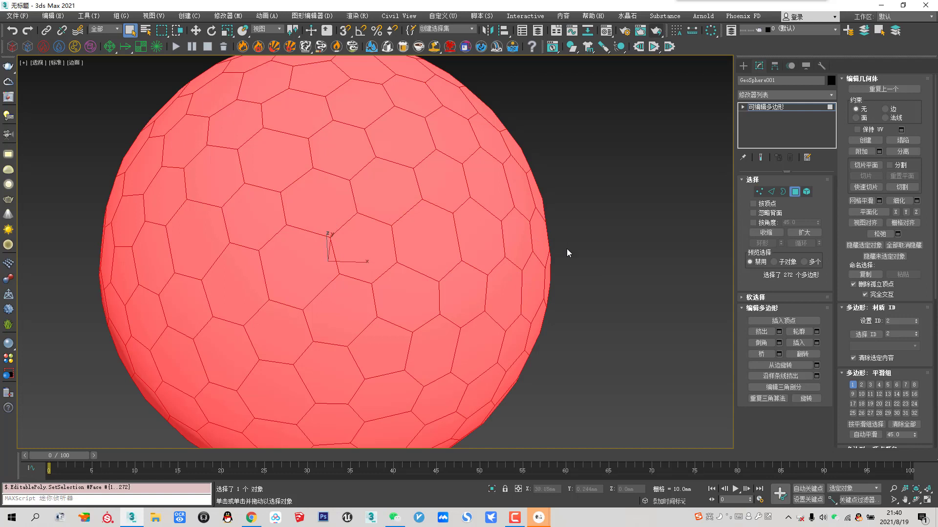
pyautogui.click(556, 31)
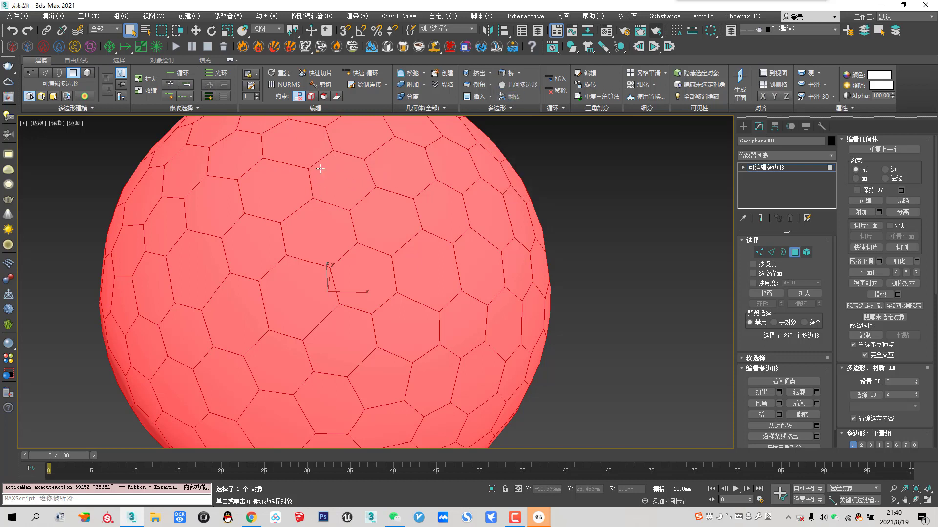
pyautogui.click(520, 85)
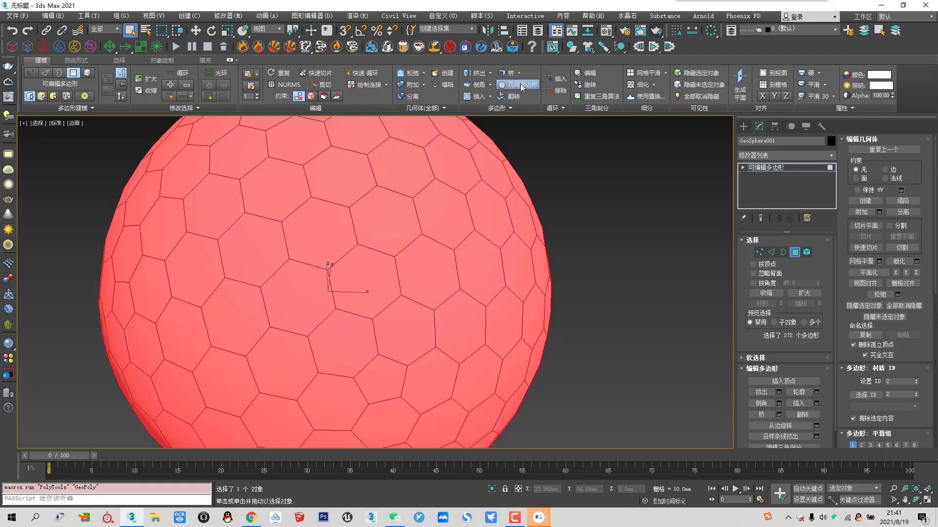
pyautogui.click(522, 87)
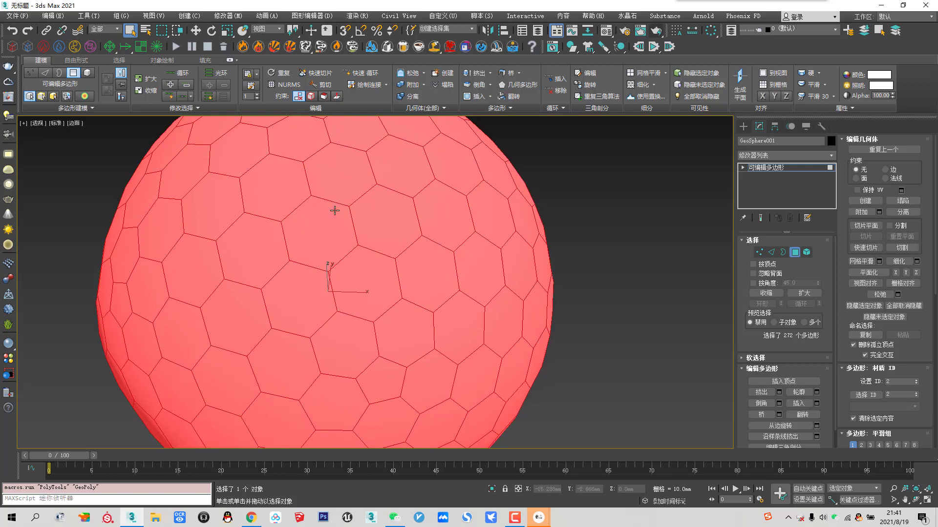
# Orbit and zoom to view the whole geosphere
pyautogui.scroll(-3, 335, 210)
pyautogui.moveTo(335, 244)
pyautogui.keyDown('alt'); pyautogui.mouseDown(button='middle')
pyautogui.moveTo(333, 253)
pyautogui.moveTo(377, 237)
pyautogui.moveTo(376, 219)
pyautogui.moveTo(388, 237)
pyautogui.mouseUp(button='middle'); pyautogui.keyUp('alt')
pyautogui.scroll(4, 337, 254)
pyautogui.scroll(-3, 346, 258)
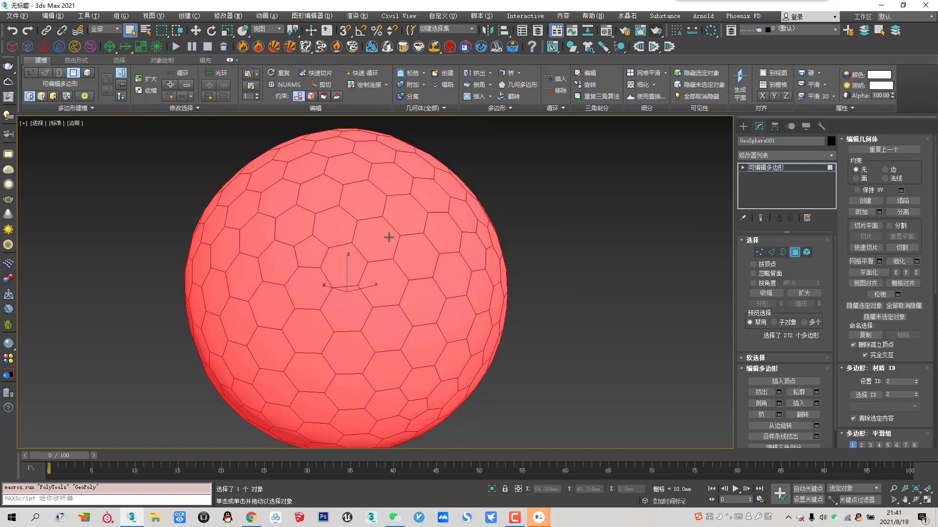
pyautogui.scroll(4, 387, 236)
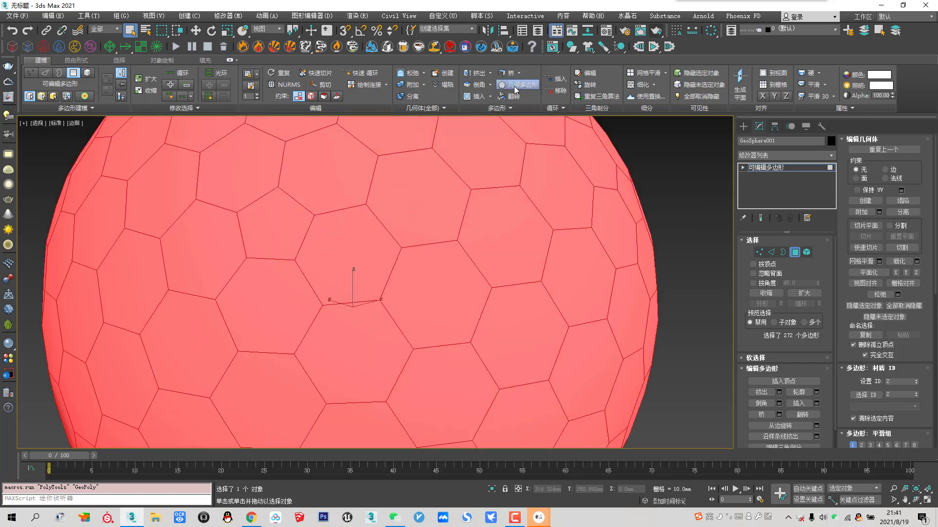
pyautogui.scroll(-3, 252, 219)
pyautogui.moveTo(311, 239)
pyautogui.keyDown('alt'); pyautogui.mouseDown(button='middle')
pyautogui.moveTo(381, 245)
pyautogui.moveTo(283, 271)
pyautogui.moveTo(266, 235)
pyautogui.moveTo(264, 248)
pyautogui.mouseUp(button='middle'); pyautogui.keyUp('alt')
# Select one pentagon, use Select Similar to grab all 12 pentagons, and switch to Scale
pyautogui.click(360, 237)
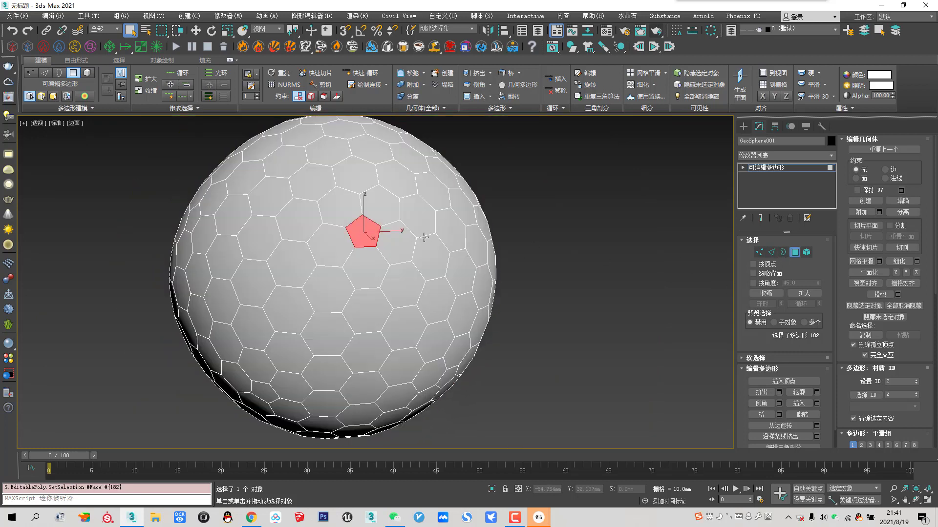
pyautogui.click(182, 108)
pyautogui.click(161, 130)
pyautogui.moveTo(353, 260)
pyautogui.keyDown('alt'); pyautogui.mouseDown(button='middle')
pyautogui.moveTo(346, 299)
pyautogui.moveTo(452, 234)
pyautogui.moveTo(448, 257)
pyautogui.moveTo(394, 264)
pyautogui.mouseUp(button='middle'); pyautogui.keyUp('alt')
pyautogui.rightClick(421, 264)
pyautogui.click(448, 286)
pyautogui.scroll(5, 326, 157)
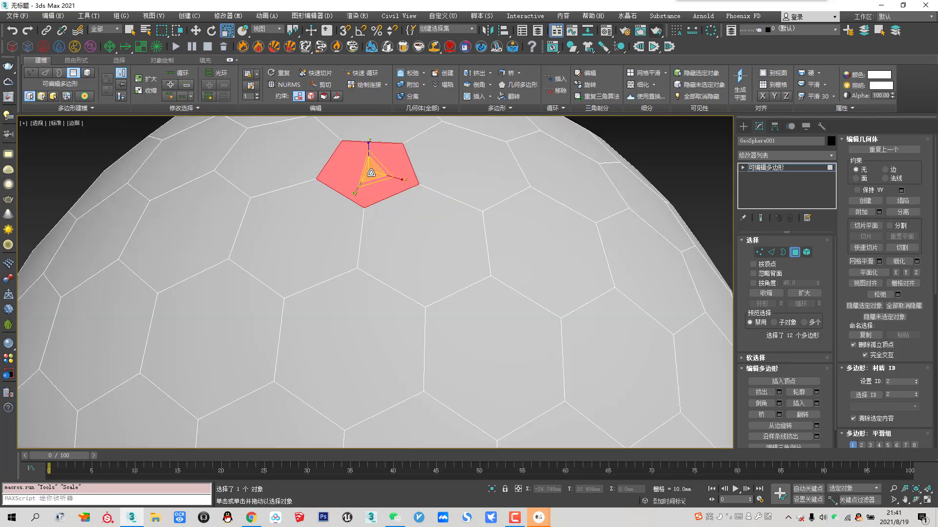
pyautogui.scroll(-5, 371, 175)
pyautogui.moveTo(378, 200)
pyautogui.keyDown('alt'); pyautogui.mouseDown(button='middle')
pyautogui.moveTo(393, 240)
pyautogui.moveTo(395, 218)
pyautogui.mouseUp(button='middle'); pyautogui.keyUp('alt')
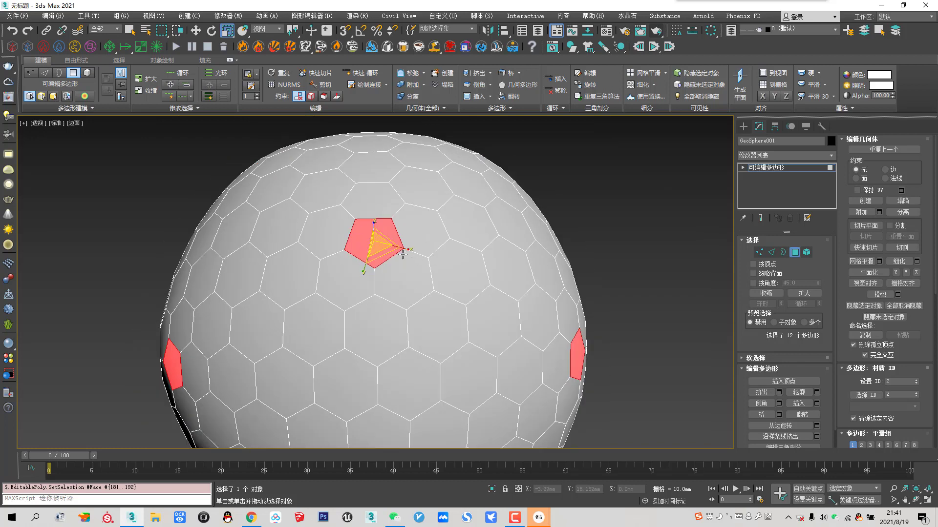
pyautogui.scroll(-5, 402, 255)
pyautogui.moveTo(403, 254)
pyautogui.keyDown('alt'); pyautogui.mouseDown(button='middle')
pyautogui.moveTo(432, 286)
pyautogui.moveTo(691, 324)
pyautogui.moveTo(418, 230)
pyautogui.moveTo(619, 383)
pyautogui.mouseUp(button='middle'); pyautogui.keyUp('alt')
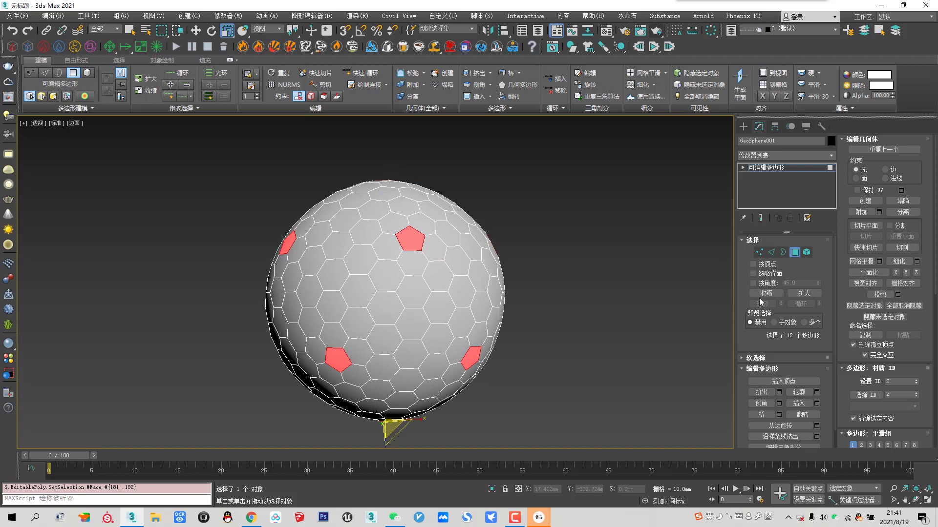
# Return to the Modify panel with the Move tool and enter Edge sub-object level
pyautogui.click(795, 252)
pyautogui.click(744, 126)
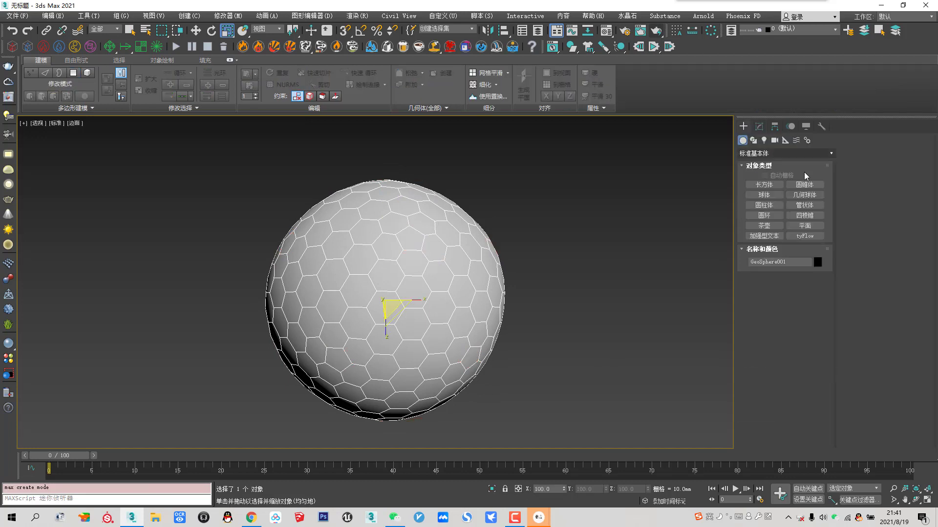
pyautogui.keyDown('alt'); pyautogui.moveTo(384, 311); pyautogui.dragTo(387, 284, button='middle'); pyautogui.keyUp('alt')
pyautogui.scroll(-2, 387, 283)
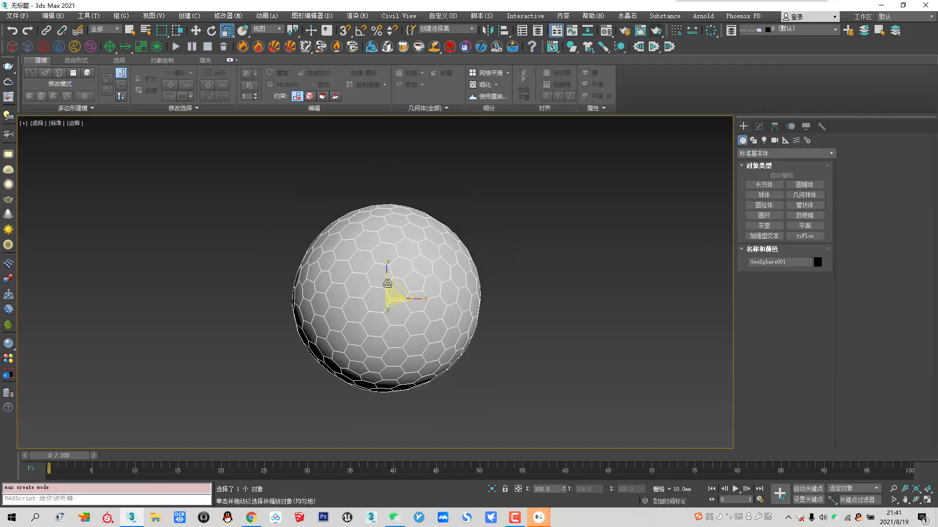
pyautogui.scroll(3, 387, 283)
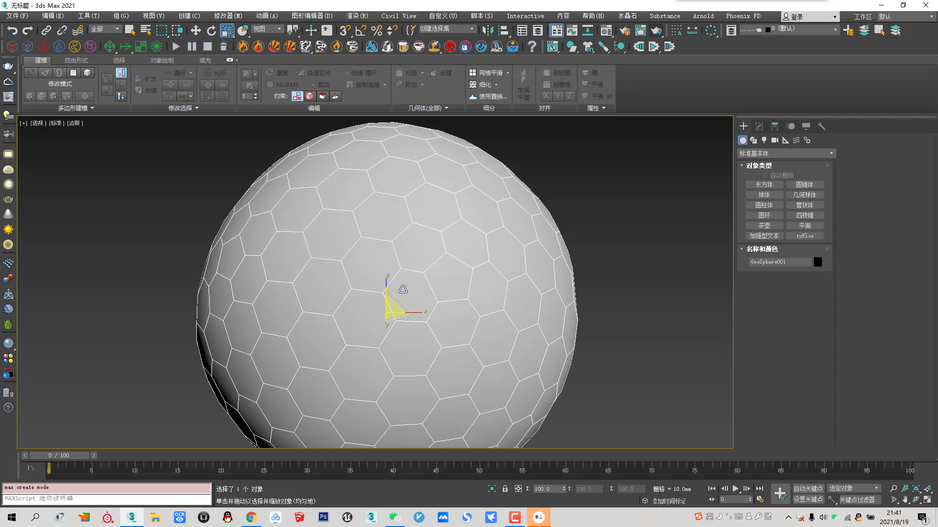
pyautogui.click(557, 30)
pyautogui.moveTo(379, 249)
pyautogui.keyDown('alt'); pyautogui.mouseDown(button='middle')
pyautogui.moveTo(378, 234)
pyautogui.moveTo(377, 272)
pyautogui.mouseUp(button='middle'); pyautogui.keyUp('alt')
pyautogui.scroll(2, 365, 264)
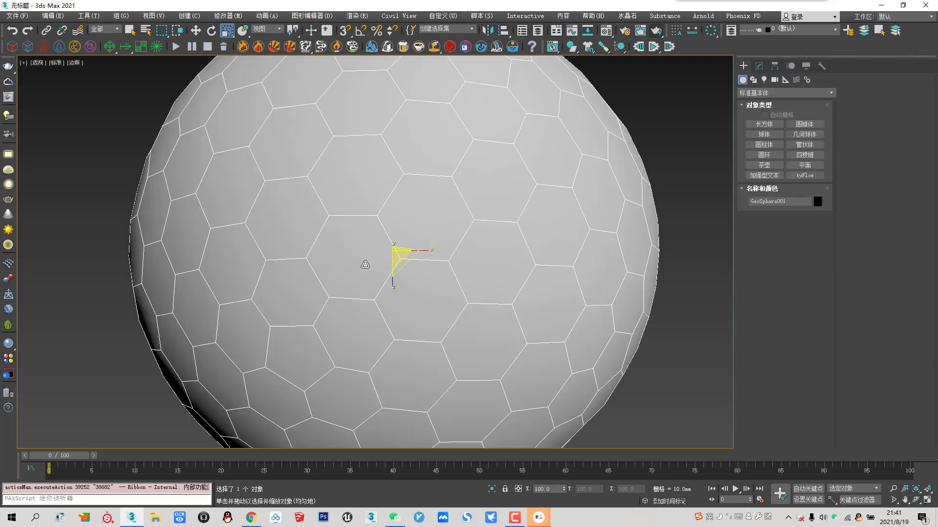
pyautogui.rightClick(642, 164)
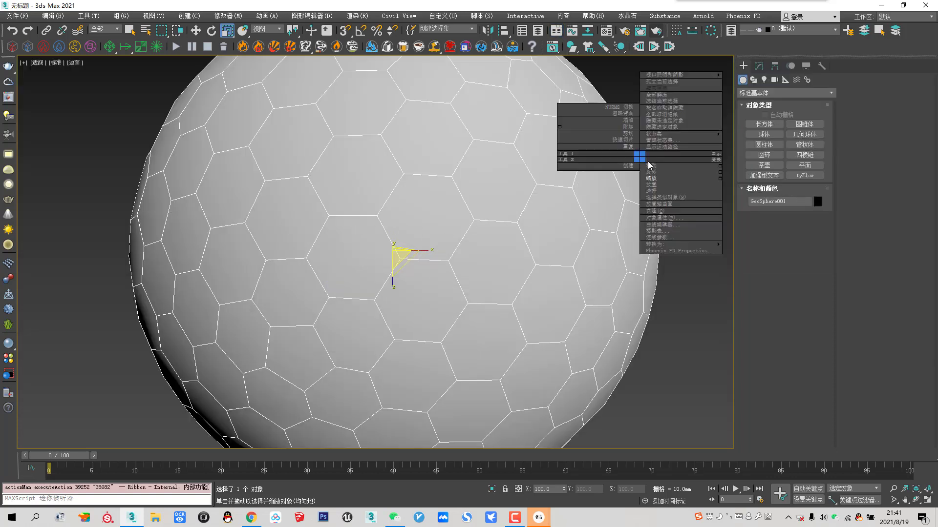
pyautogui.click(655, 167)
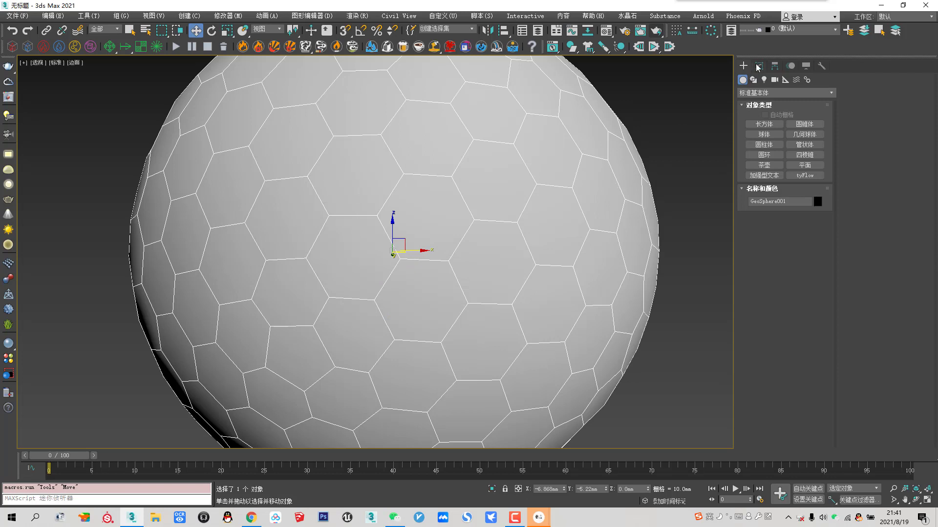
pyautogui.click(758, 65)
pyautogui.click(770, 192)
# Select all 810 edges and try chamfers of about 1.7mm and 0.55mm, then cancel
pyautogui.hotkey('ctrl', 'a')
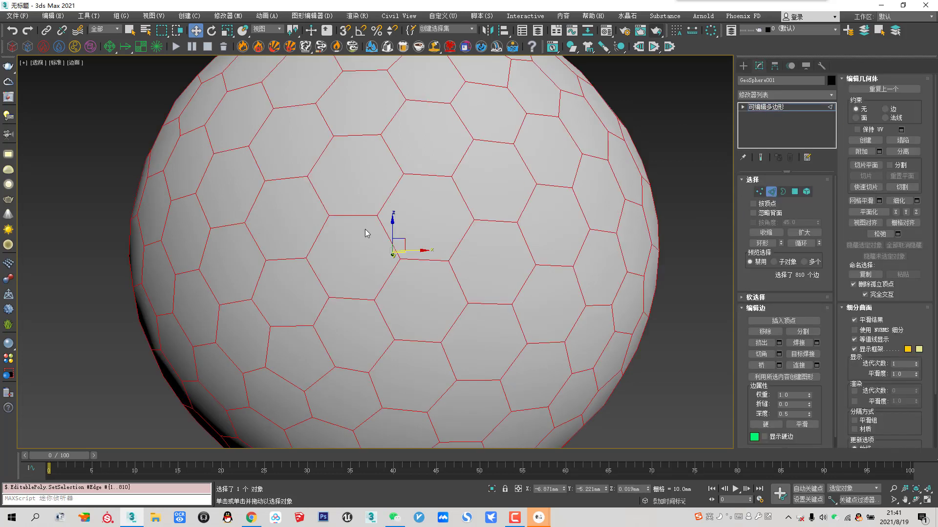
pyautogui.scroll(4, 337, 218)
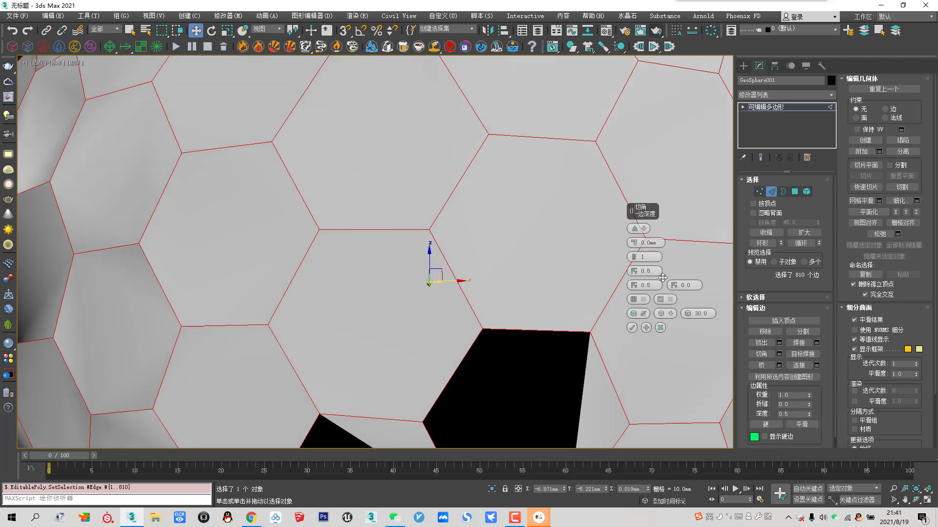
pyautogui.moveTo(634, 262); pyautogui.dragTo(636, 229)
pyautogui.scroll(-2, 475, 246)
pyautogui.scroll(-1, 474, 244)
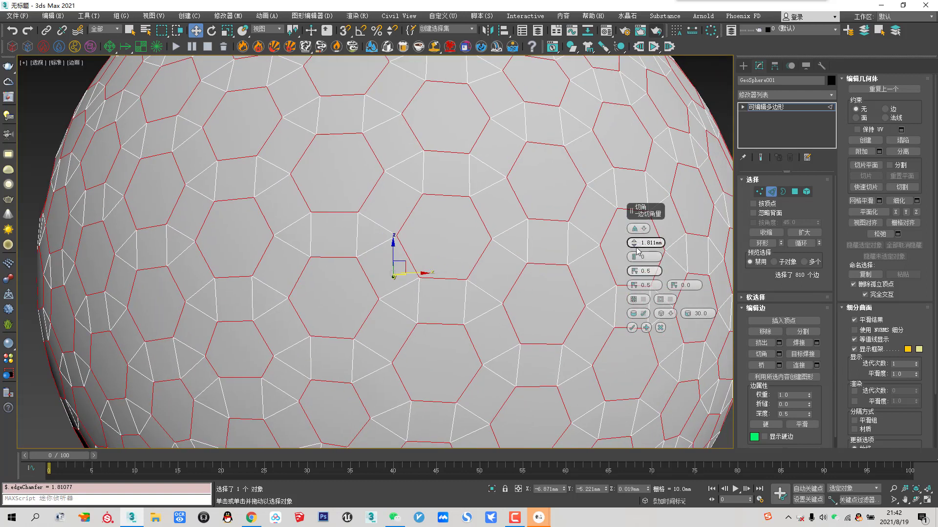
pyautogui.moveTo(638, 249); pyautogui.dragTo(633, 244)
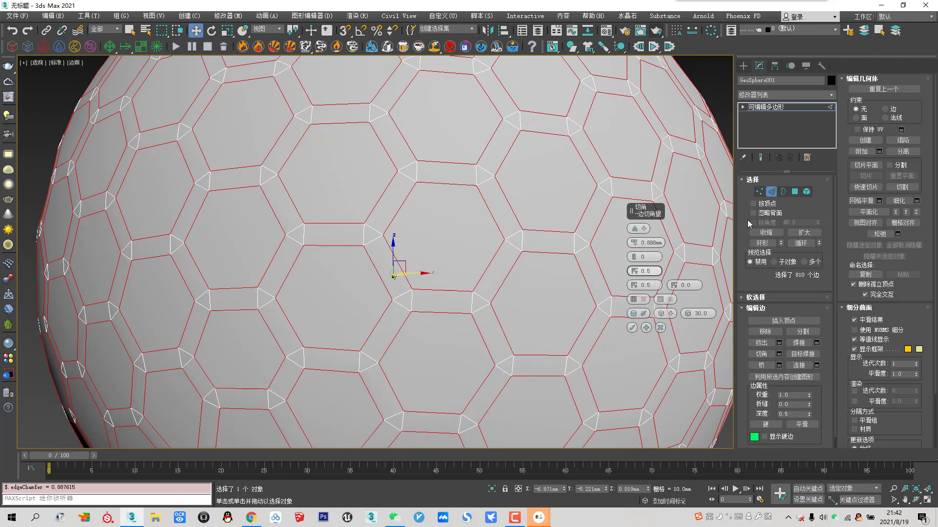
pyautogui.click(661, 328)
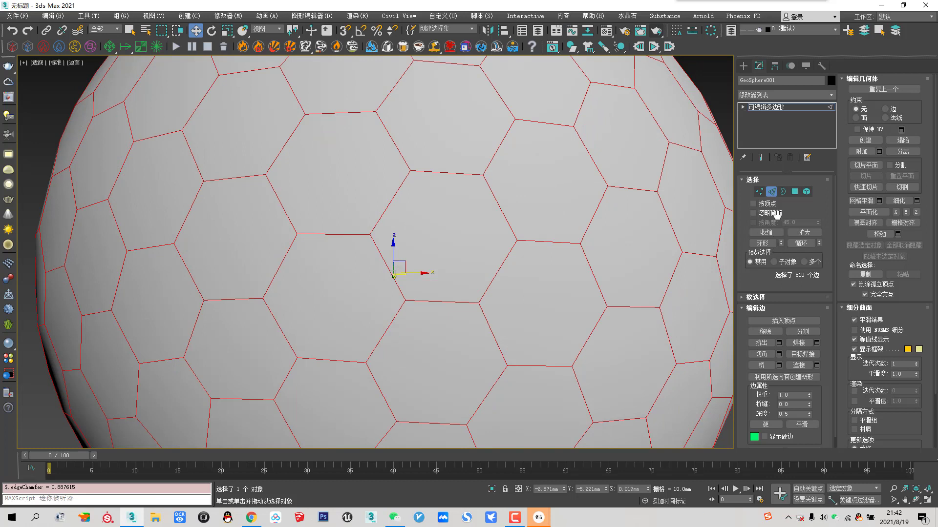
# Enlarge the whole sphere by scaling its vertices up
pyautogui.click(759, 192)
pyautogui.scroll(-8, 415, 293)
pyautogui.rightClick(400, 259)
pyautogui.click(417, 284)
pyautogui.moveTo(413, 284); pyautogui.dragTo(425, 182)
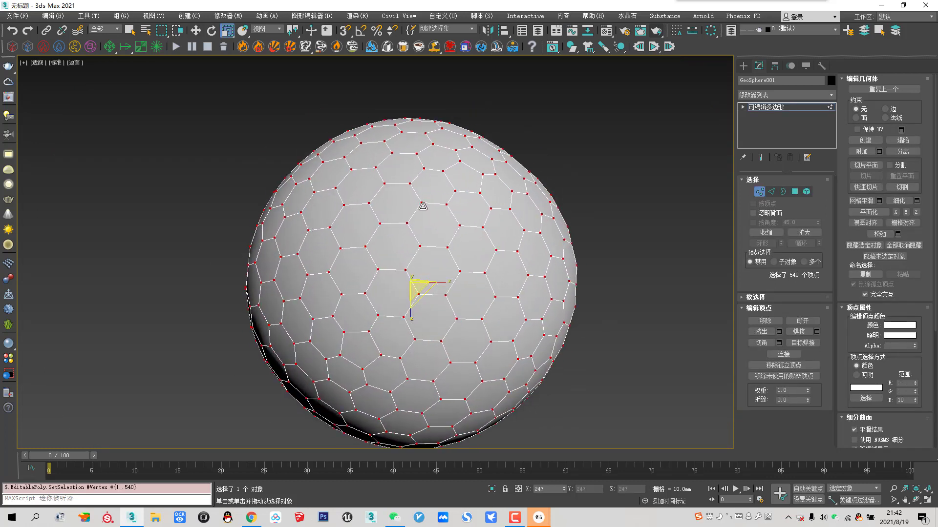
# Chamfer all edges by 3.0mm
pyautogui.click(771, 191)
pyautogui.scroll(10, 471, 219)
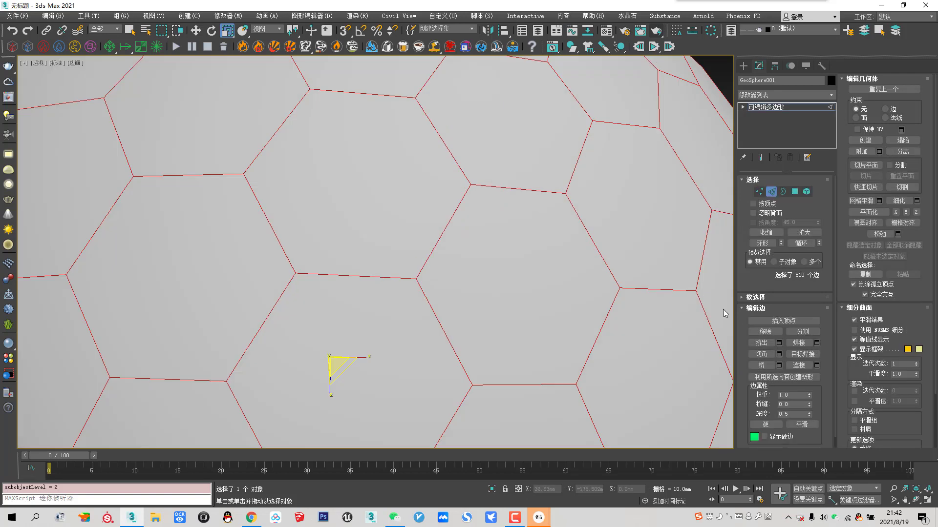
pyautogui.click(779, 355)
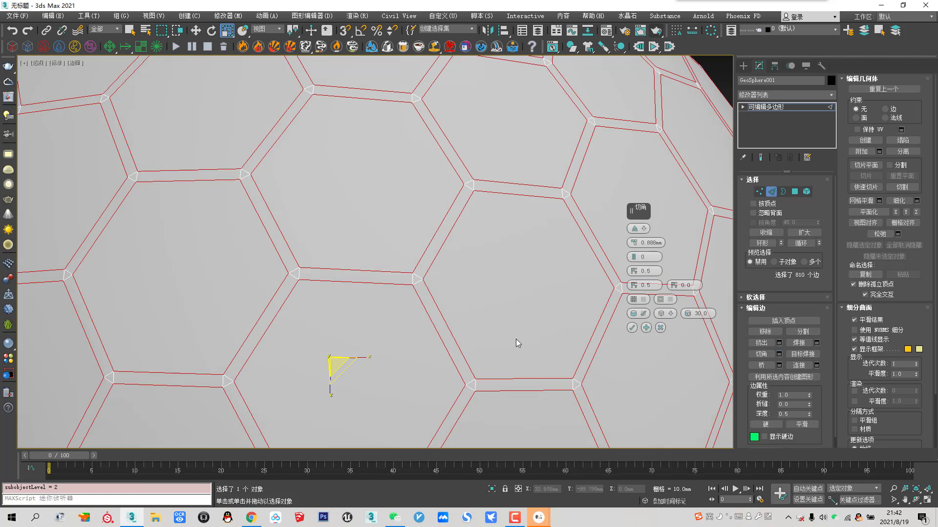
pyautogui.moveTo(635, 246); pyautogui.dragTo(636, 236)
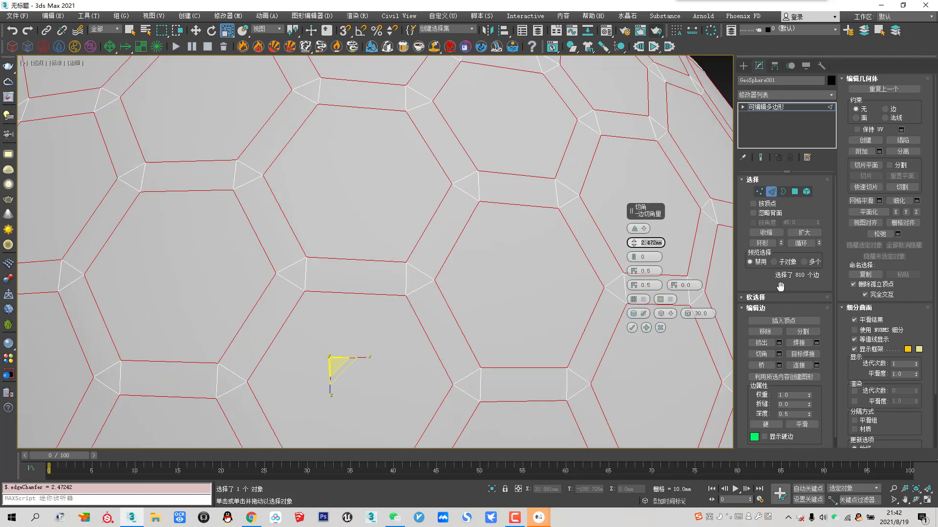
pyautogui.write('3')
pyautogui.press('Return')
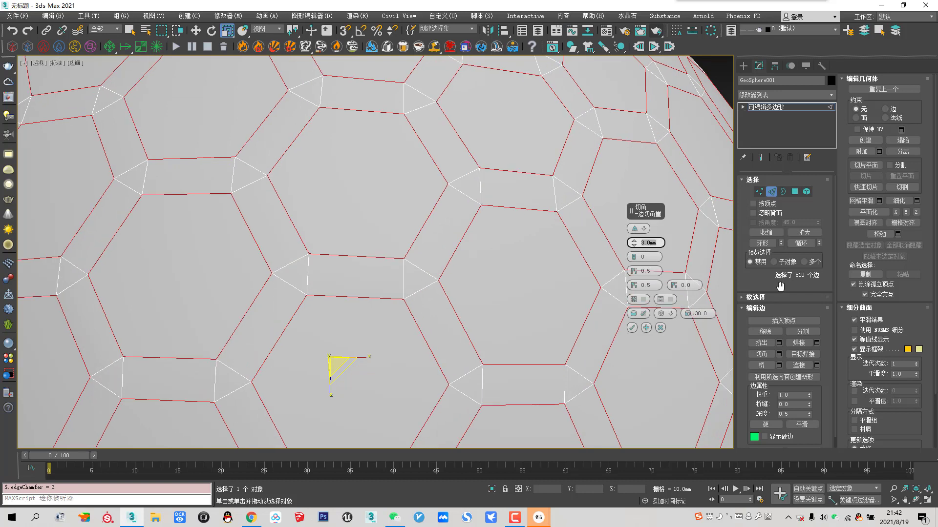
# Apply the 3.0mm edge chamfer and split the mesh along the chamfered edges
pyautogui.click(632, 328)
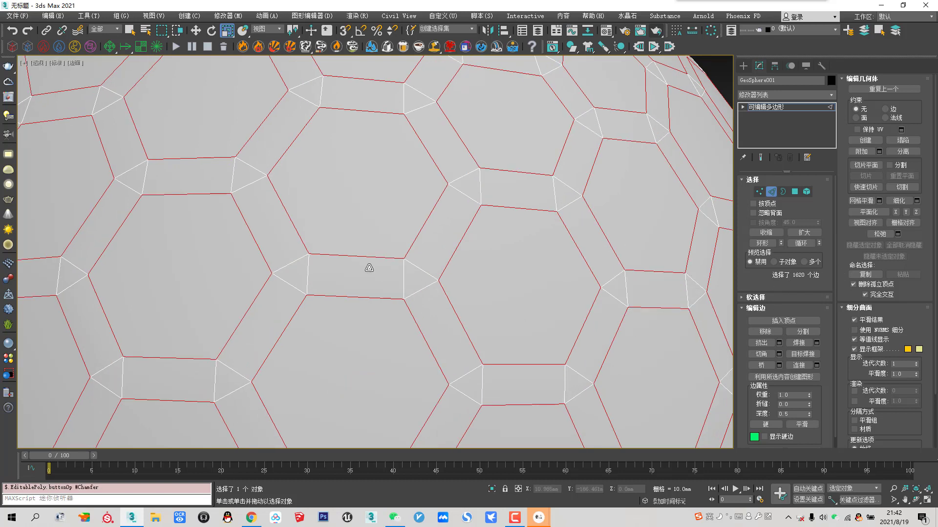
pyautogui.scroll(-5, 366, 268)
pyautogui.click(813, 334)
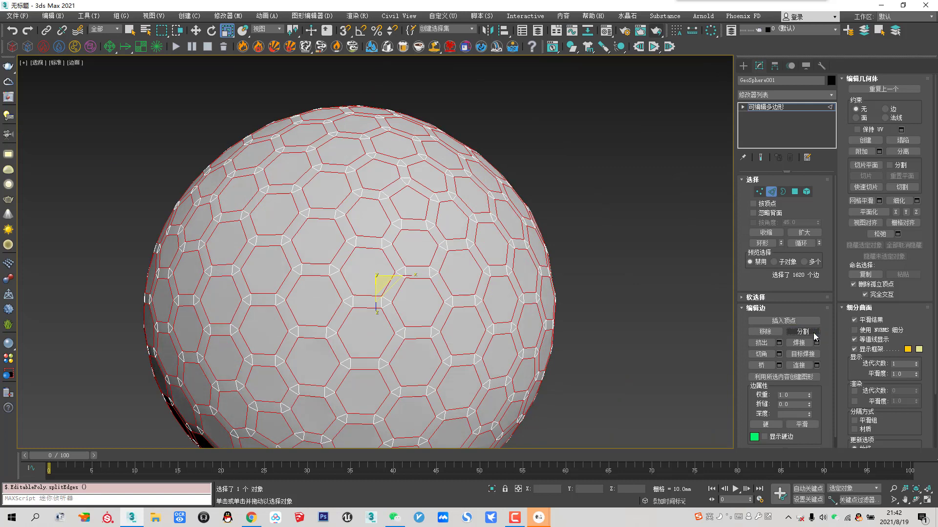
# Select the strip elements, invert to the 272 large faces, and delete them
pyautogui.click(806, 192)
pyautogui.click(391, 293)
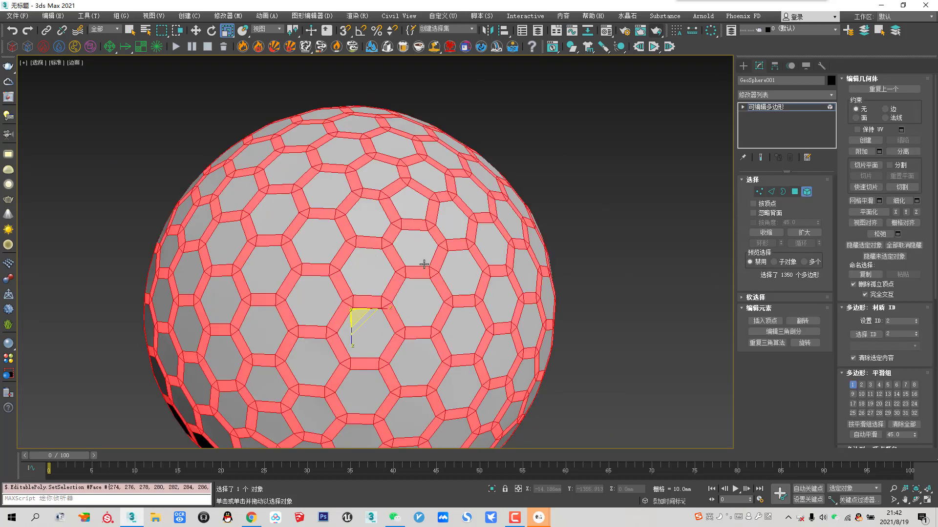
pyautogui.hotkey('ctrl', 'i')
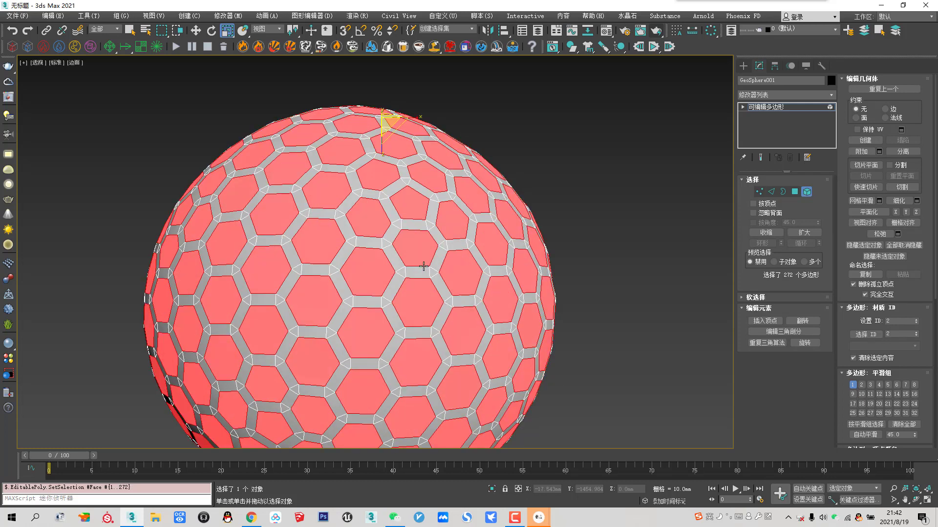
pyautogui.press('End')
pyautogui.moveTo(419, 249); pyautogui.dragTo(396, 244, button='middle')
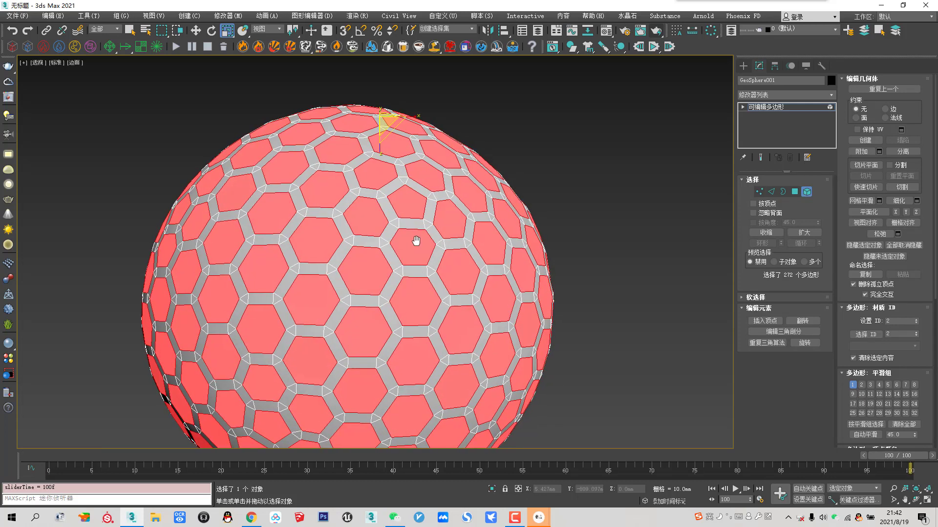
pyautogui.rightClick(430, 227)
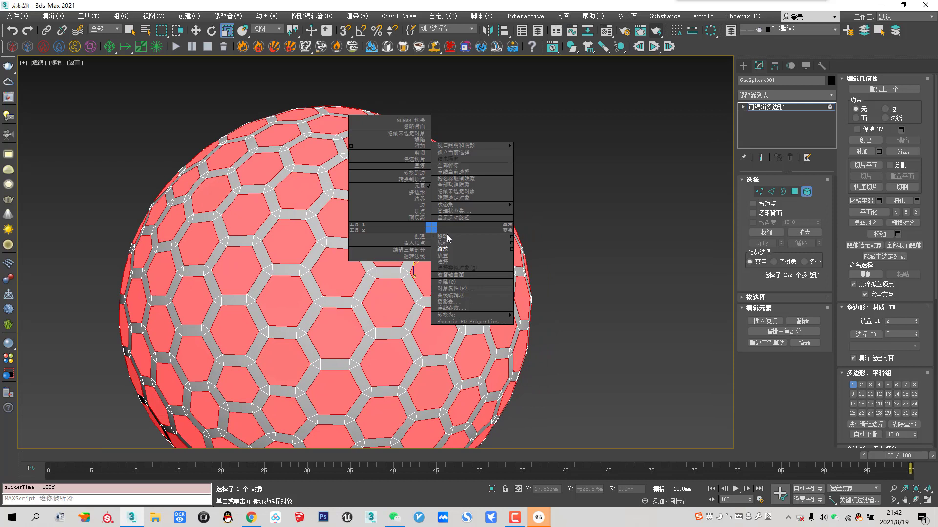
pyautogui.click(447, 237)
pyautogui.press('Delete')
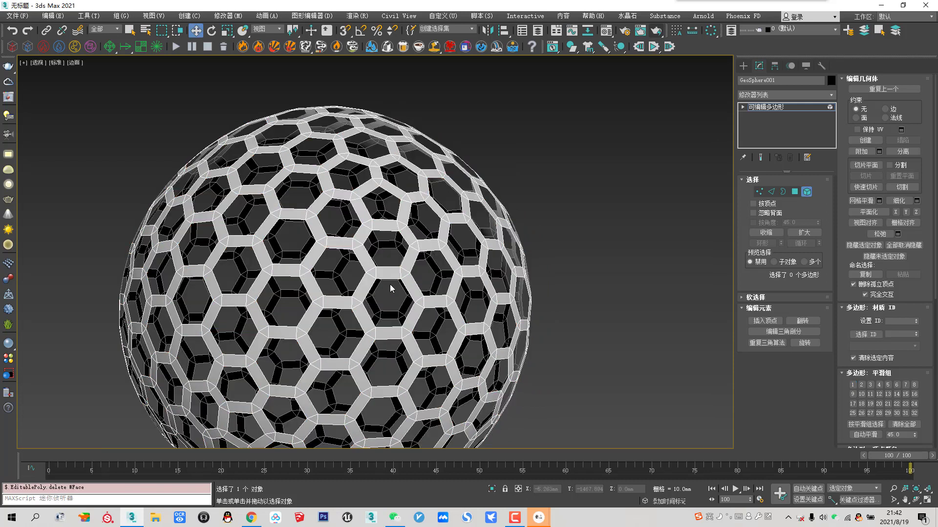
# Select all 3240 edges and split the lattice apart along every edge
pyautogui.click(794, 192)
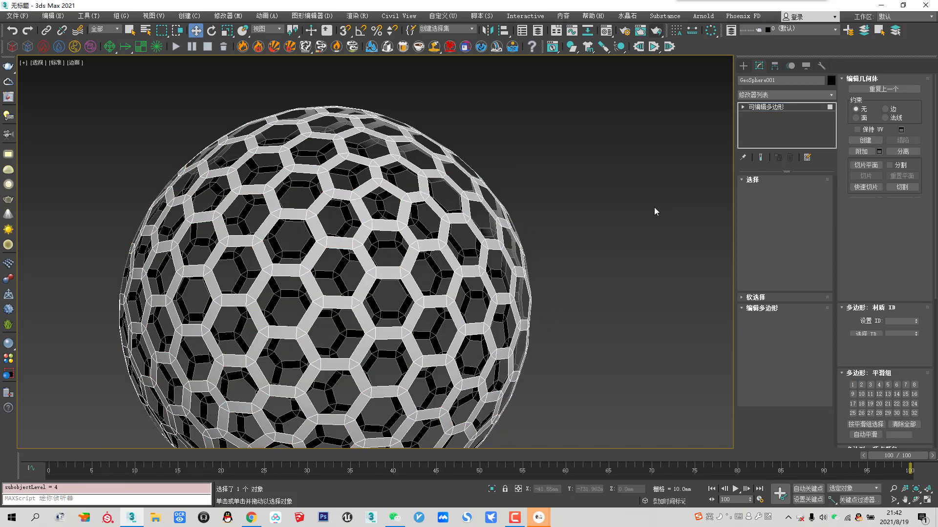
pyautogui.click(771, 192)
pyautogui.hotkey('ctrl', 'a')
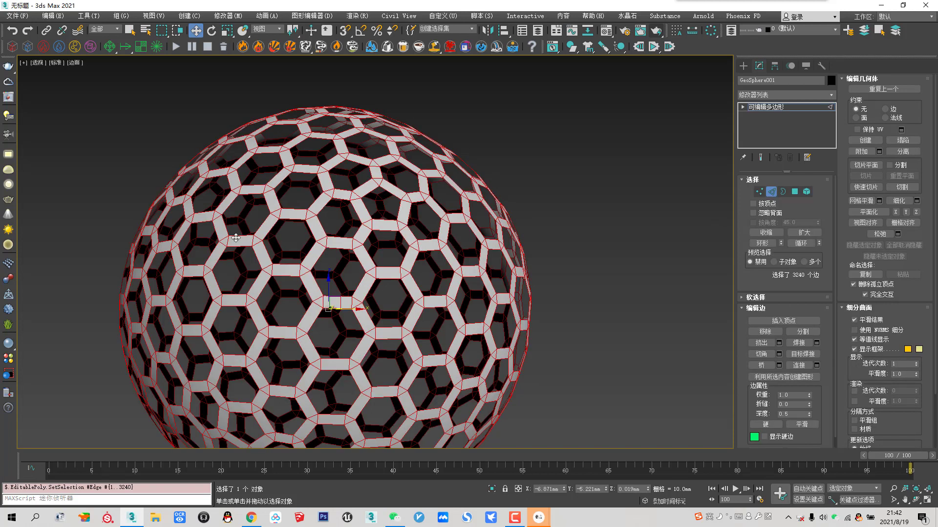
pyautogui.click(806, 333)
pyautogui.scroll(5, 328, 262)
pyautogui.scroll(-3, 419, 244)
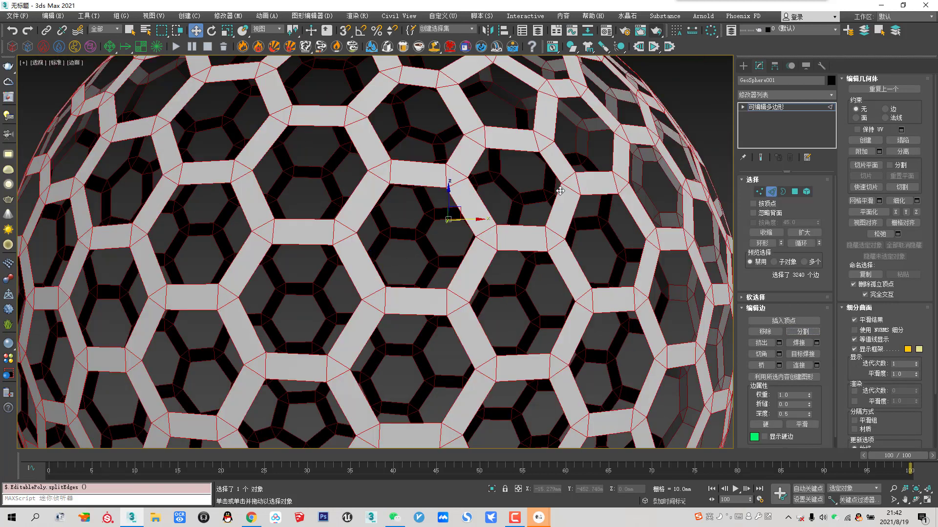
# Select every triangular junction piece with Select Similar and delete them
pyautogui.click(806, 191)
pyautogui.click(490, 239)
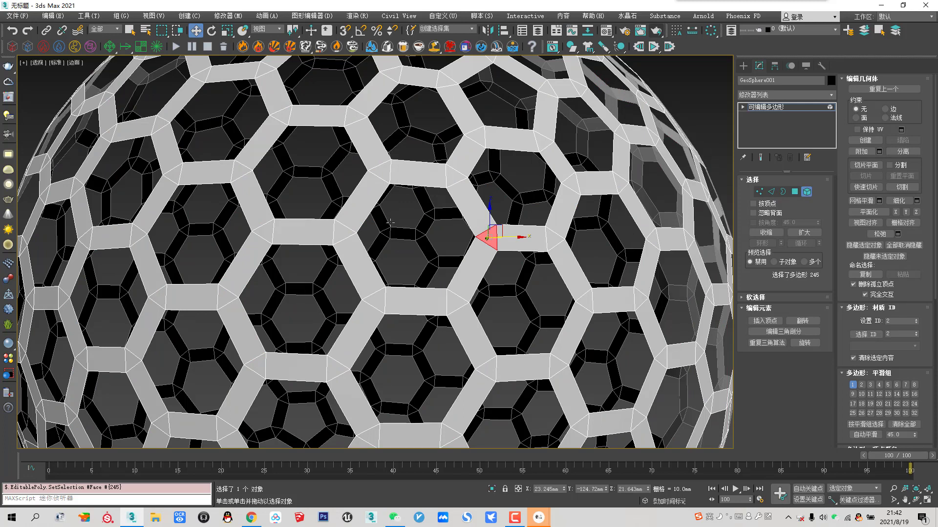
pyautogui.click(556, 31)
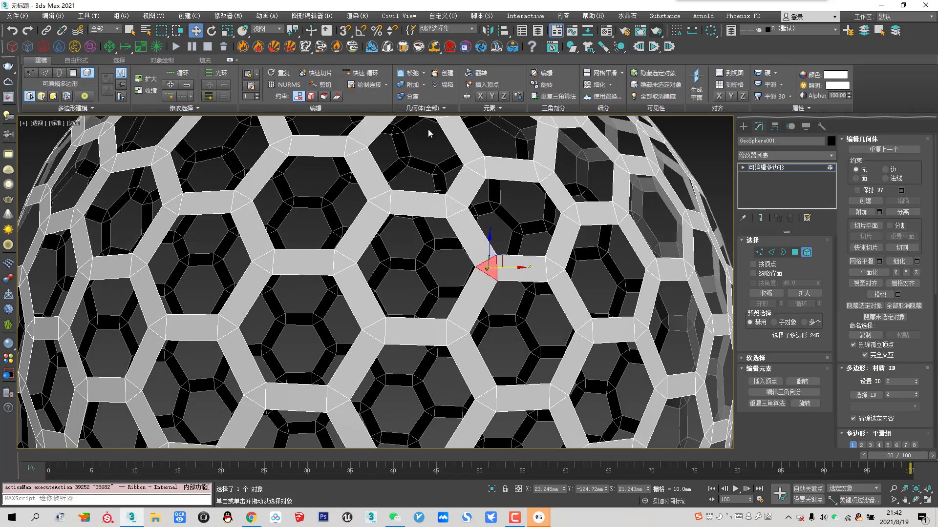
pyautogui.click(197, 108)
pyautogui.click(163, 128)
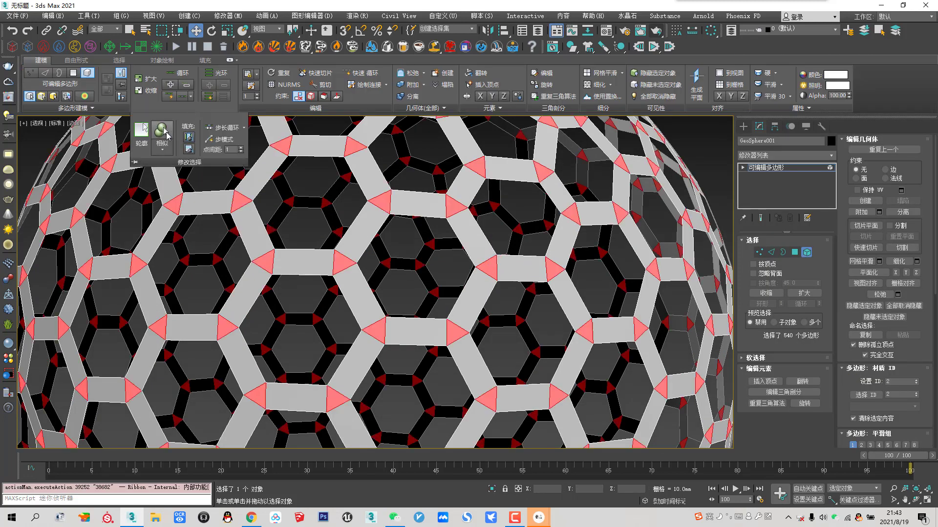
pyautogui.scroll(-10, 501, 249)
pyautogui.keyDown('alt'); pyautogui.moveTo(500, 250); pyautogui.dragTo(499, 281, button='middle'); pyautogui.keyUp('alt')
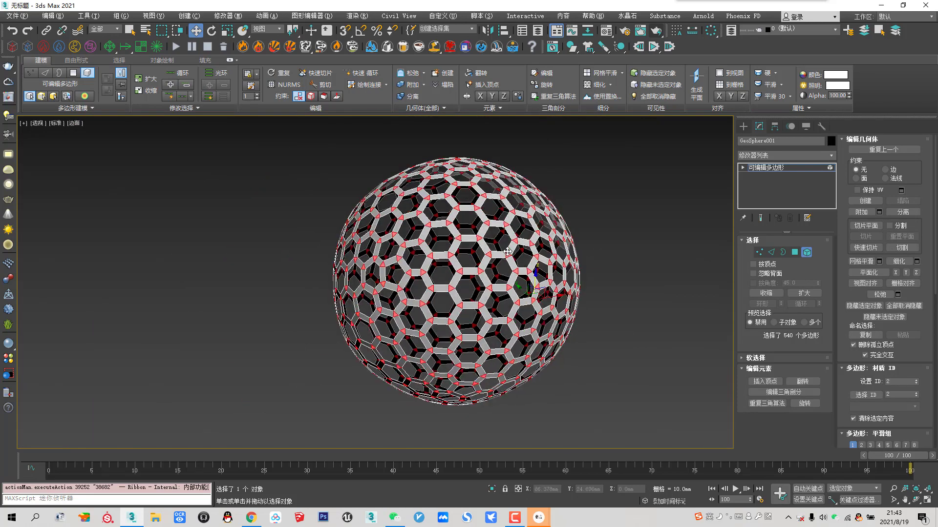
pyautogui.scroll(3, 499, 281)
pyautogui.scroll(5, 493, 293)
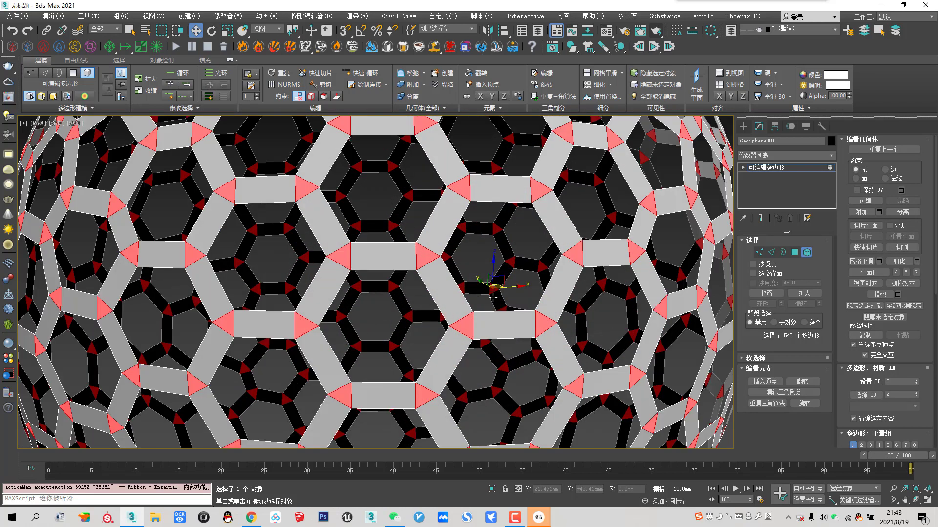
pyautogui.press('Delete')
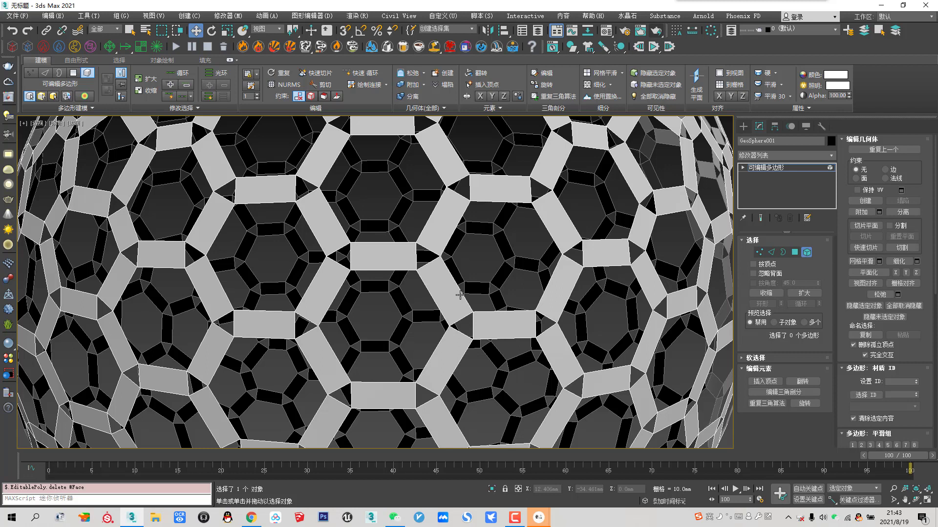
# Select all 810 remaining rectangular strips at Polygon level
pyautogui.click(794, 253)
pyautogui.hotkey('ctrl', 'a')
pyautogui.scroll(-10, 391, 303)
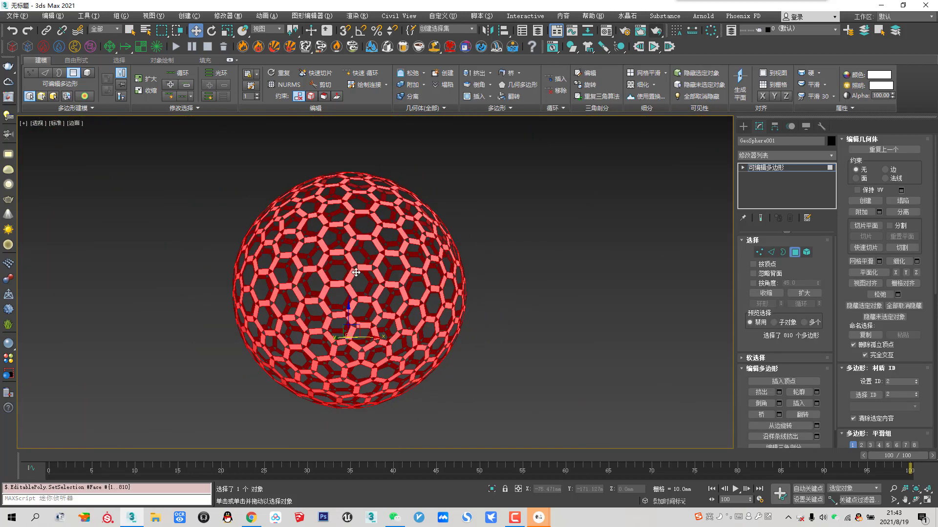
# Set the Rotate tool to use the Local reference coordinate system
pyautogui.scroll(5, 356, 273)
pyautogui.scroll(2, 331, 263)
pyautogui.scroll(-3, 331, 264)
pyautogui.scroll(6, 331, 291)
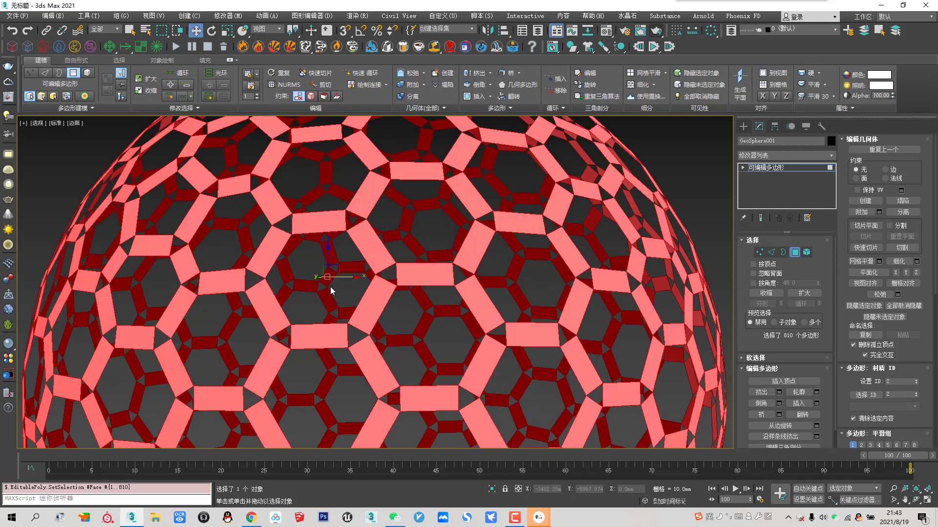
pyautogui.scroll(5, 381, 291)
pyautogui.scroll(-5, 333, 283)
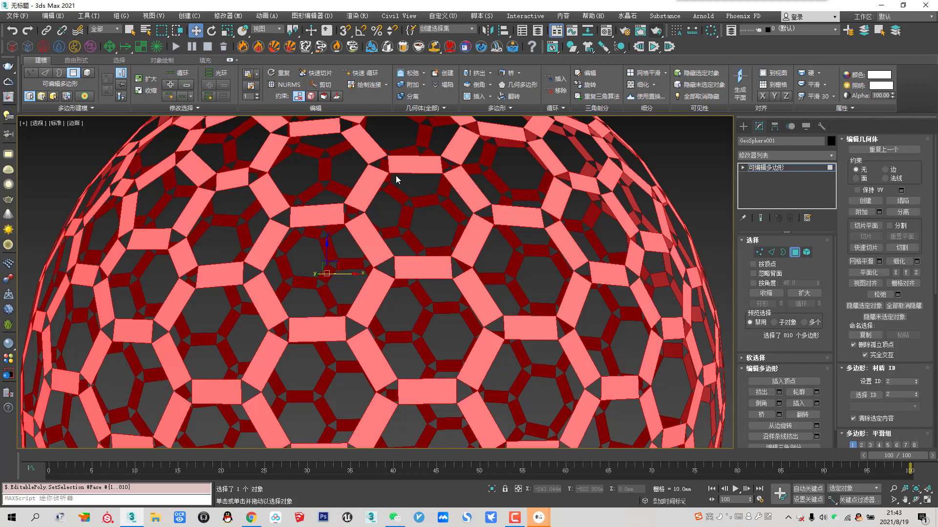
pyautogui.click(212, 30)
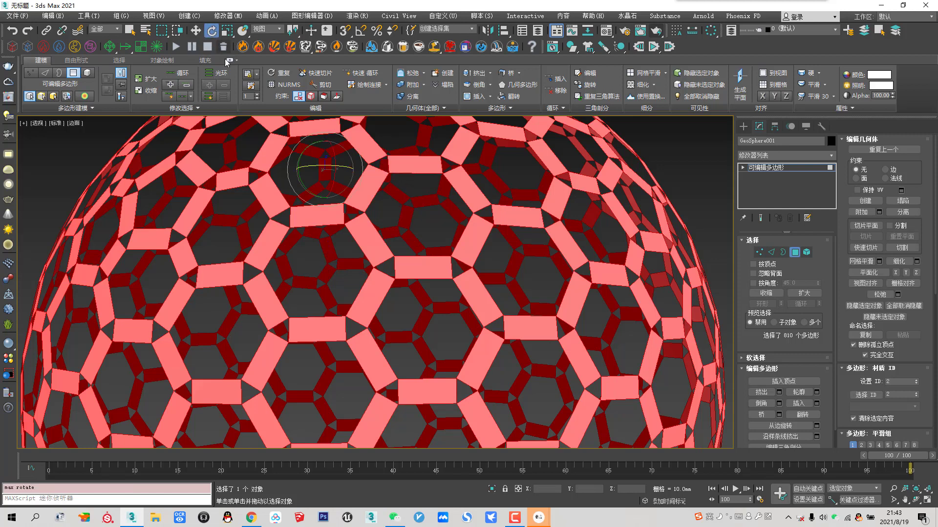
pyautogui.click(276, 30)
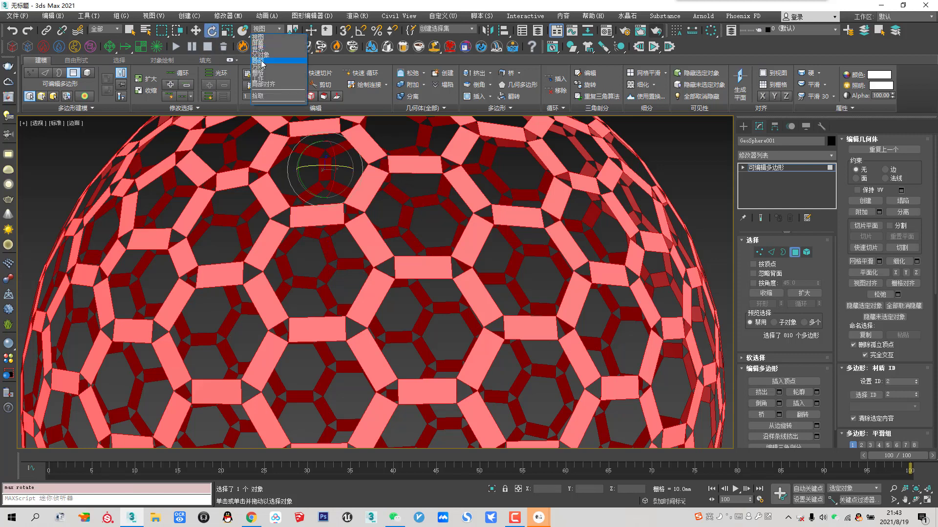
pyautogui.click(262, 63)
# With angle snap on, rotate every strip about its own centre around Z by about -25°
pyautogui.scroll(5, 318, 149)
pyautogui.moveTo(319, 150)
pyautogui.mouseDown(button='middle')
pyautogui.moveTo(318, 284)
pyautogui.moveTo(310, 257)
pyautogui.moveTo(349, 205)
pyautogui.moveTo(391, 283)
pyautogui.mouseUp(button='middle')
pyautogui.scroll(-5, 317, 284)
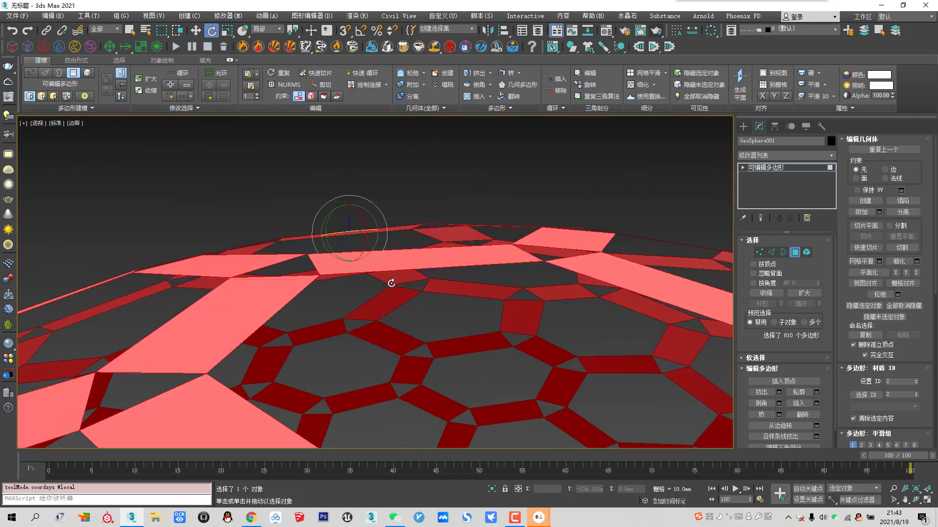
pyautogui.scroll(-5, 352, 245)
pyautogui.keyDown('alt'); pyautogui.moveTo(351, 226); pyautogui.dragTo(352, 326, button='middle'); pyautogui.keyUp('alt')
pyautogui.scroll(2, 352, 327)
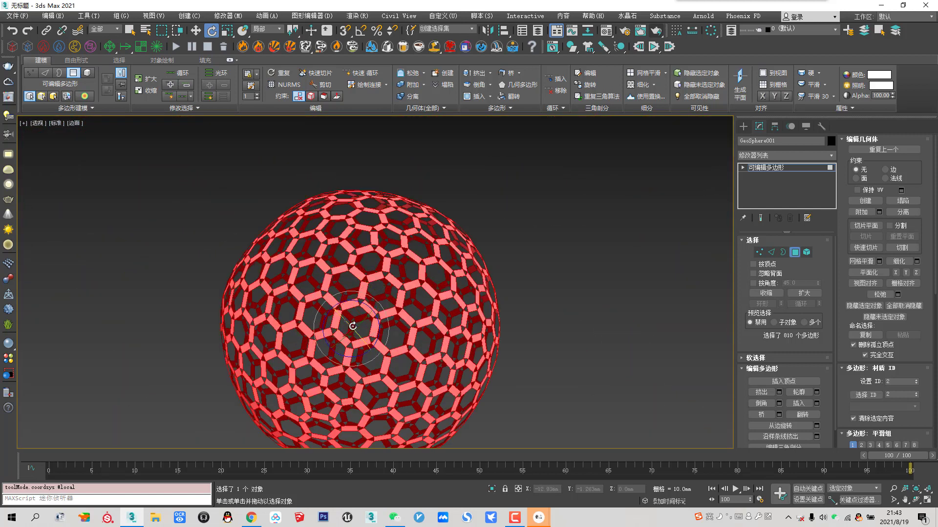
pyautogui.scroll(5, 352, 327)
pyautogui.press('F2')
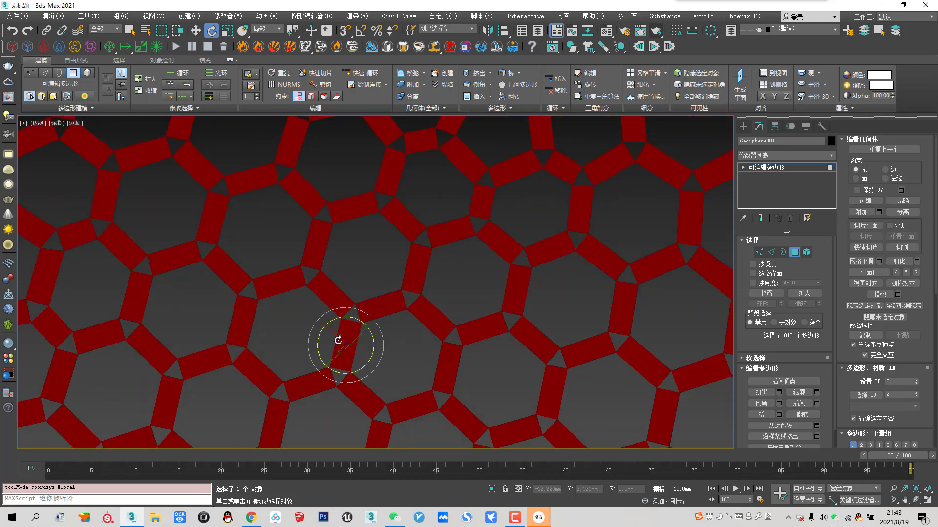
pyautogui.scroll(-3, 338, 340)
pyautogui.moveTo(347, 315)
pyautogui.mouseDown()
pyautogui.moveTo(357, 317)
pyautogui.moveTo(351, 305)
pyautogui.mouseUp()
pyautogui.press('a')
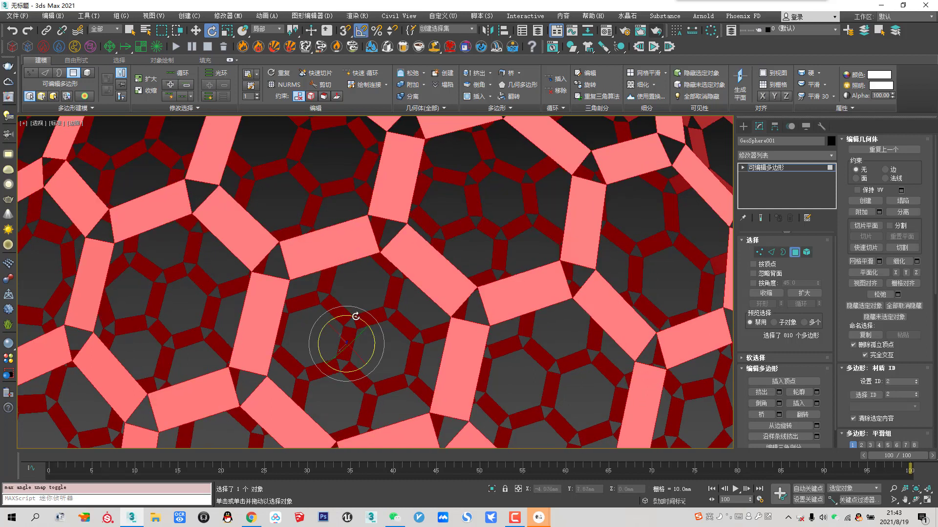
pyautogui.moveTo(359, 316); pyautogui.dragTo(367, 284)
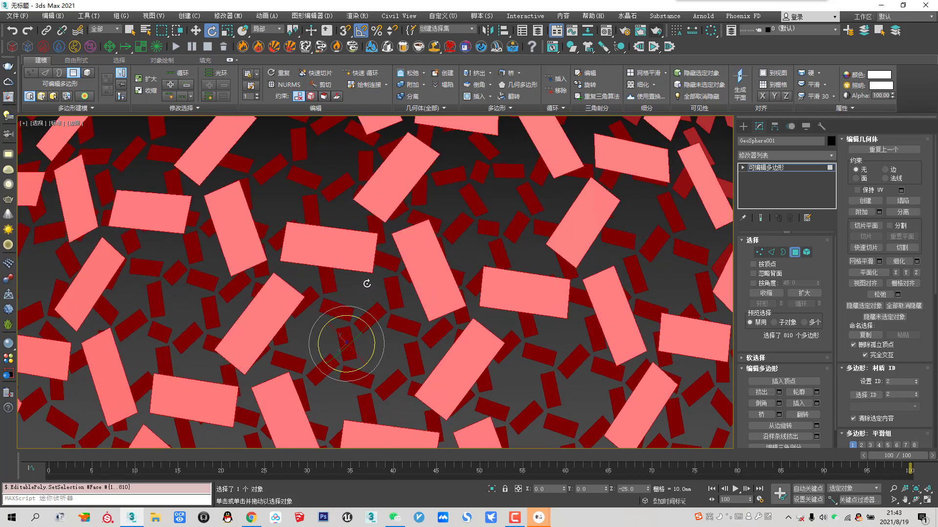
pyautogui.moveTo(365, 283); pyautogui.dragTo(367, 284)
# Scale all 810 strips to 140% in Local coordinates so they interlock into a weave
pyautogui.rightClick(329, 231)
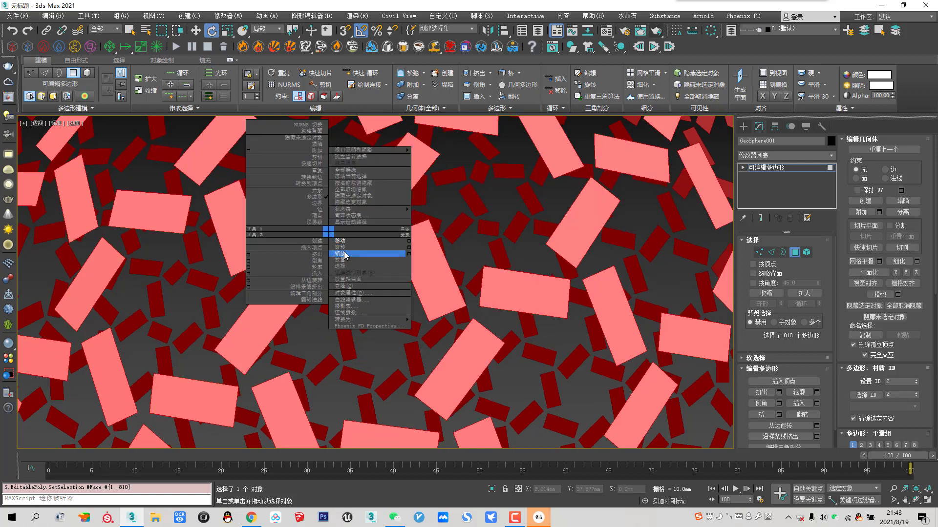
pyautogui.click(345, 254)
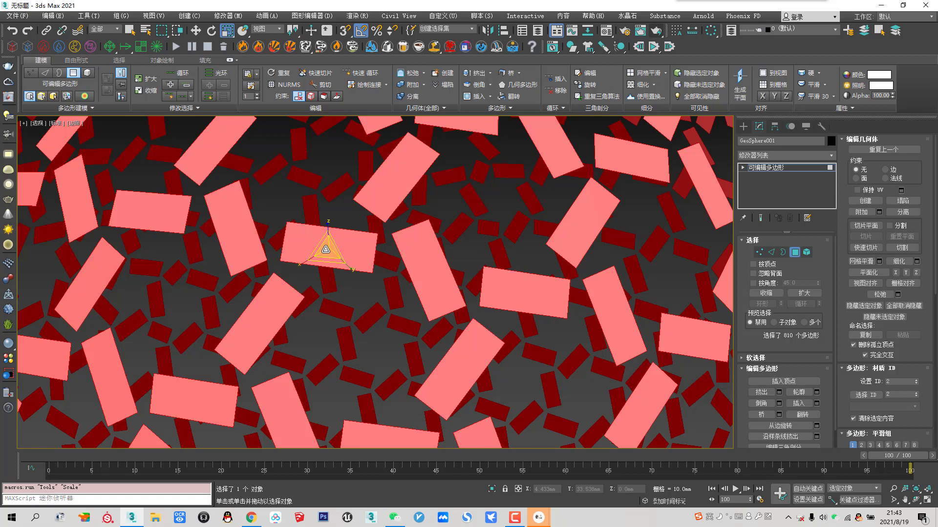
pyautogui.click(266, 29)
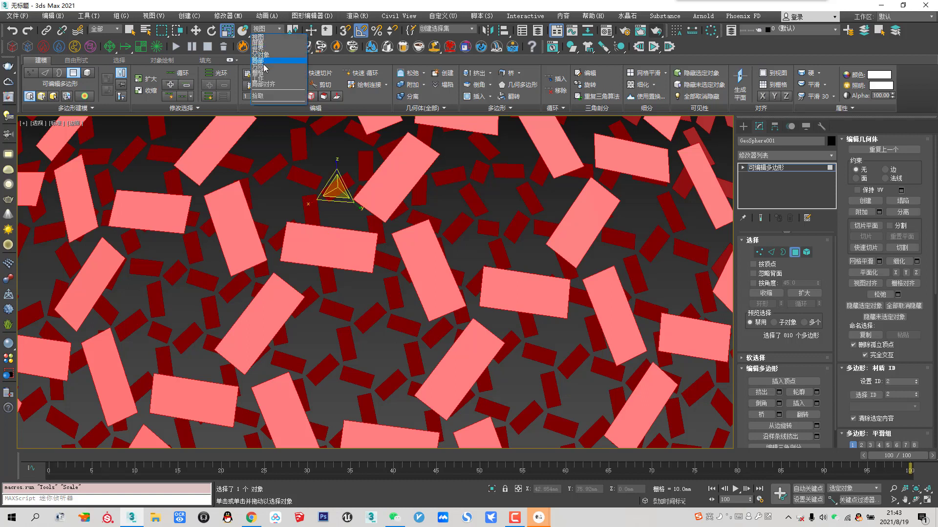
pyautogui.click(267, 61)
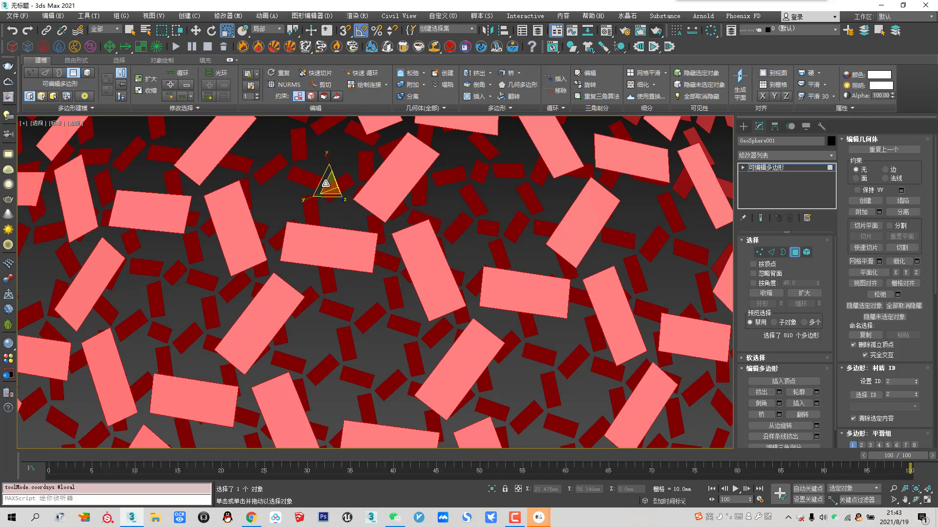
pyautogui.moveTo(328, 184); pyautogui.dragTo(311, 152)
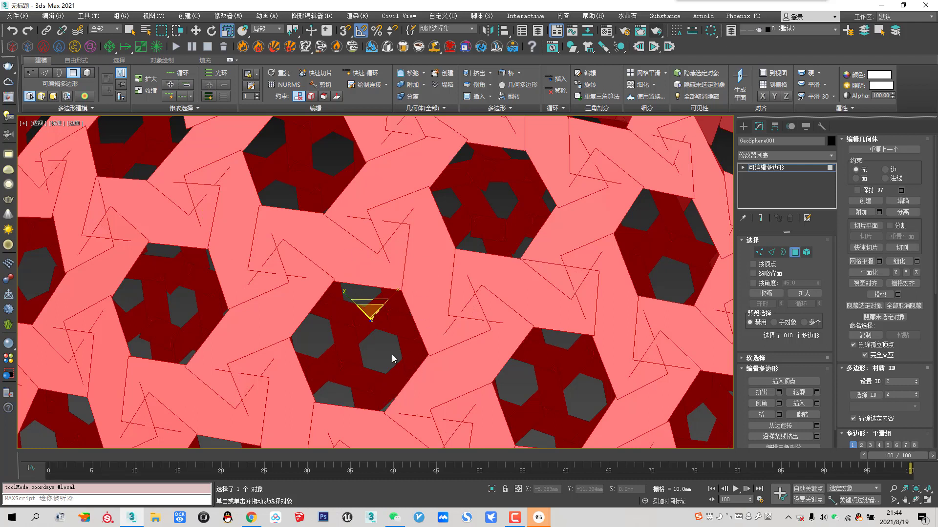
pyautogui.scroll(-5, 367, 322)
pyautogui.scroll(5, 363, 337)
pyautogui.scroll(-2, 371, 308)
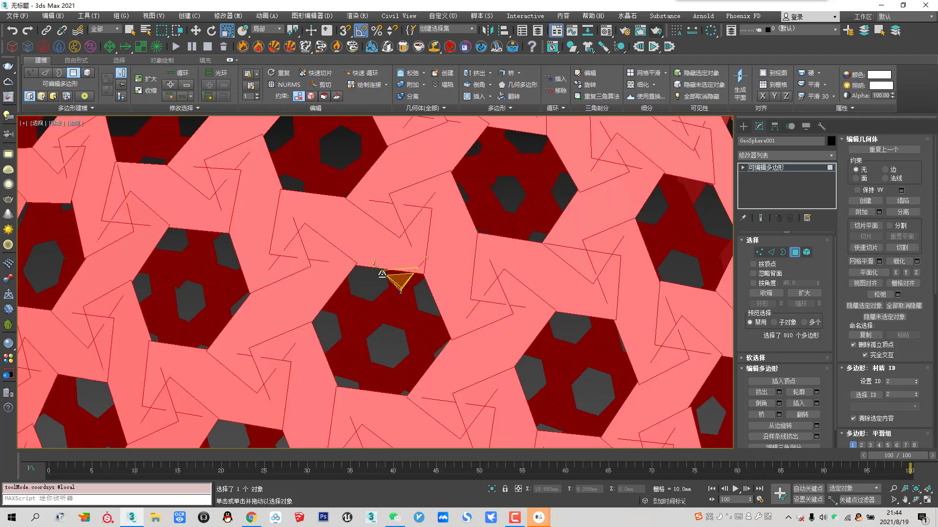
pyautogui.scroll(-5, 404, 325)
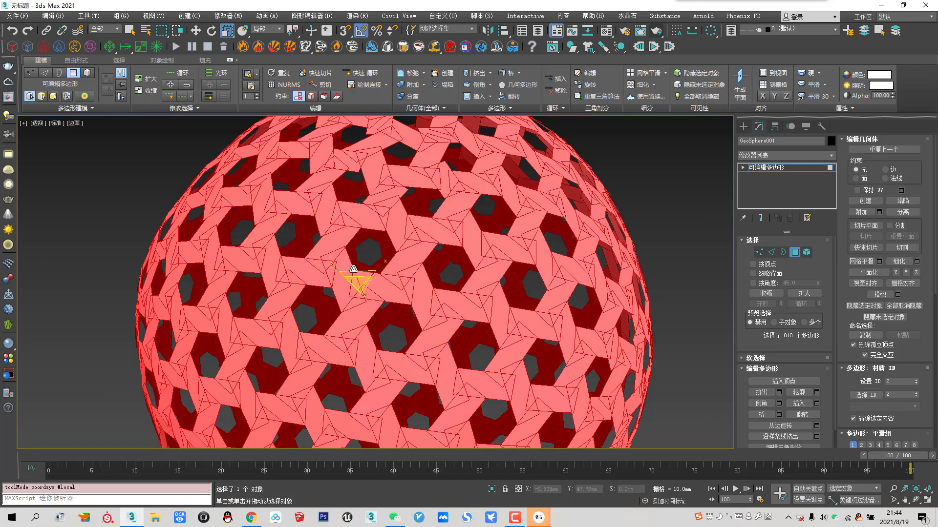
# Switch back to Move and work at vertex level with all 3240 vertices selected
pyautogui.rightClick(399, 267)
pyautogui.click(412, 277)
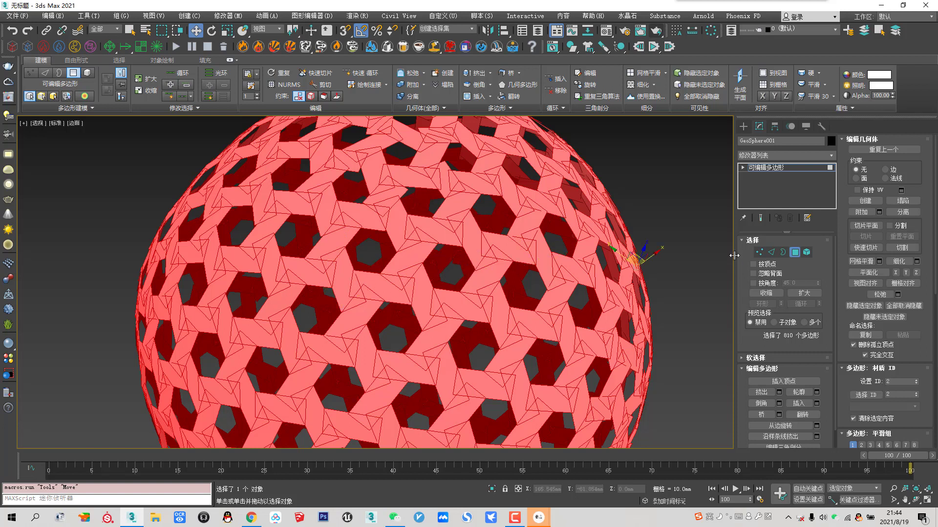
pyautogui.keyDown('ctrl'); pyautogui.click(759, 252); pyautogui.keyUp('ctrl')
pyautogui.click(783, 415)
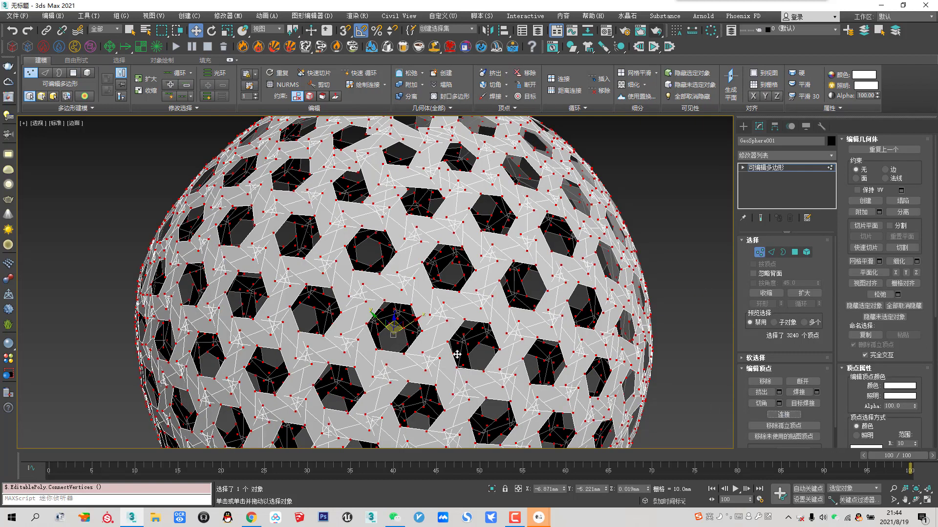
# Switch to Border level to select all 3240 open strip border edges
pyautogui.scroll(5, 336, 286)
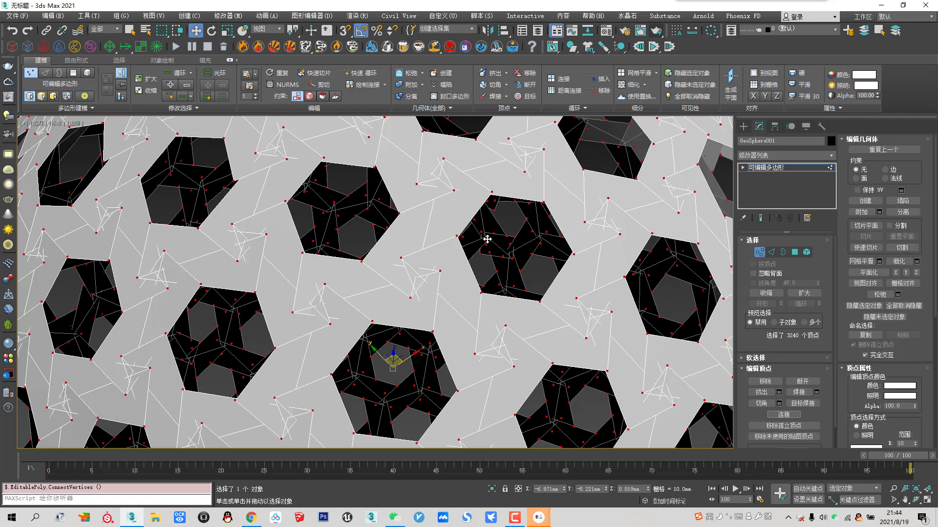
pyautogui.scroll(-10, 486, 238)
pyautogui.scroll(5, 479, 280)
pyautogui.scroll(2, 486, 246)
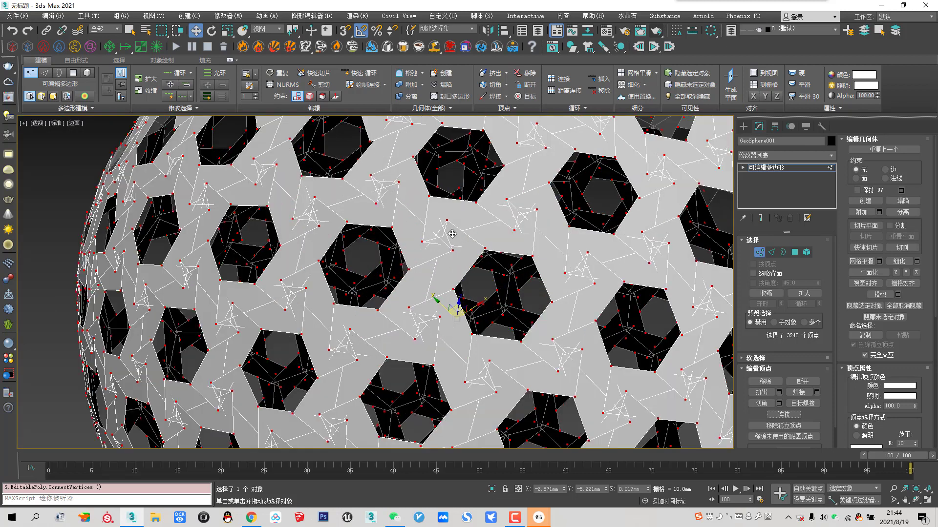
pyautogui.scroll(-6, 441, 292)
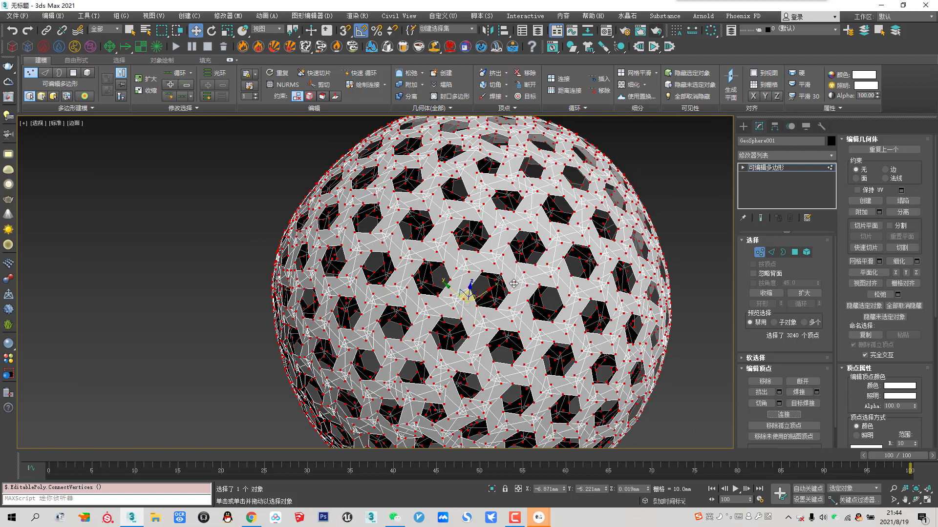
pyautogui.moveTo(511, 280); pyautogui.dragTo(475, 280, button='middle')
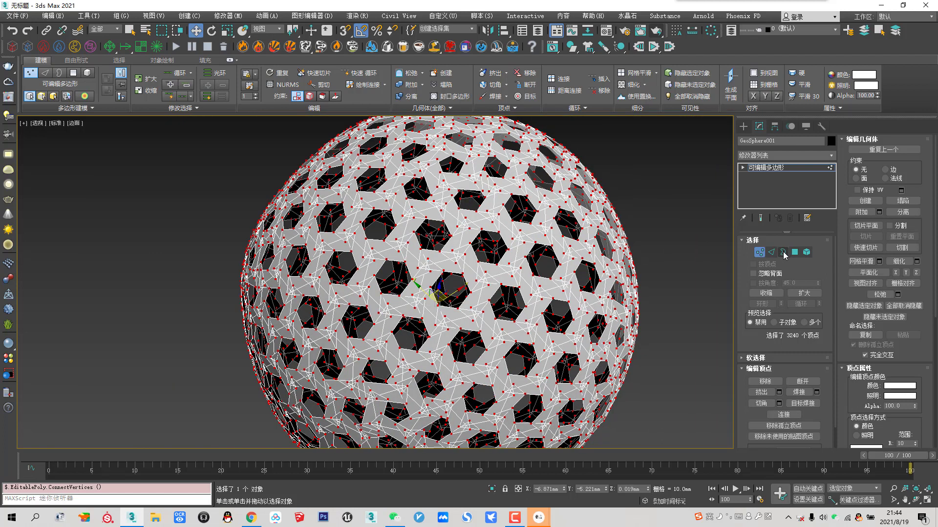
pyautogui.click(782, 252)
# Store borders as set 2 and all edges as set 1, then subtract 1-2 leaving 810 edges
pyautogui.scroll(10, 440, 236)
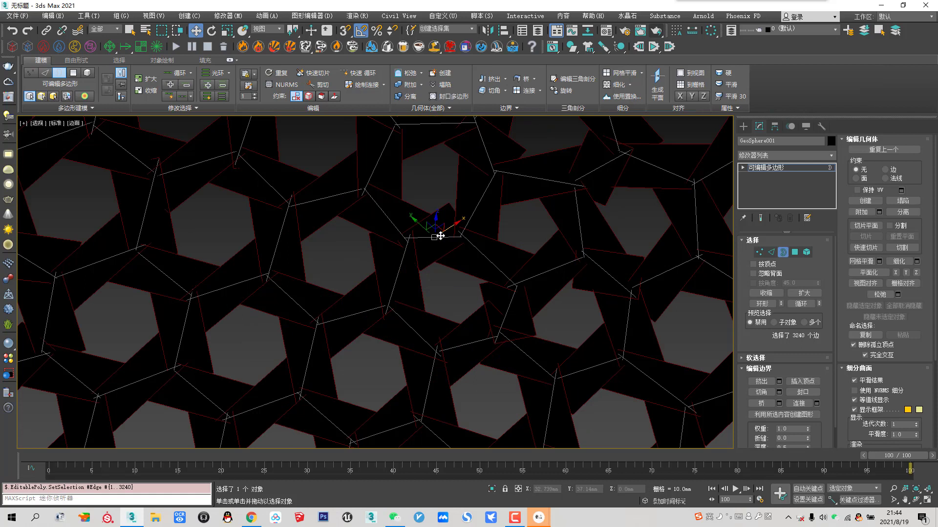
pyautogui.scroll(-5, 439, 236)
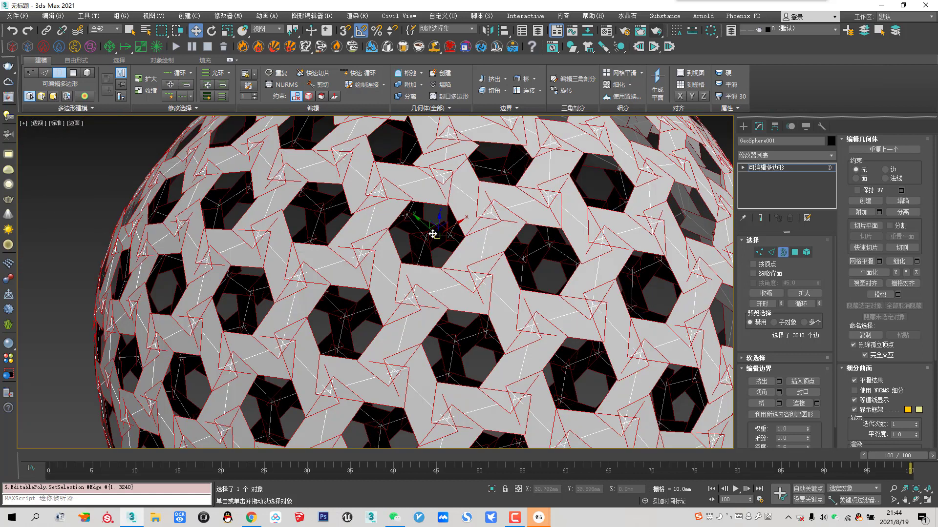
pyautogui.click(770, 252)
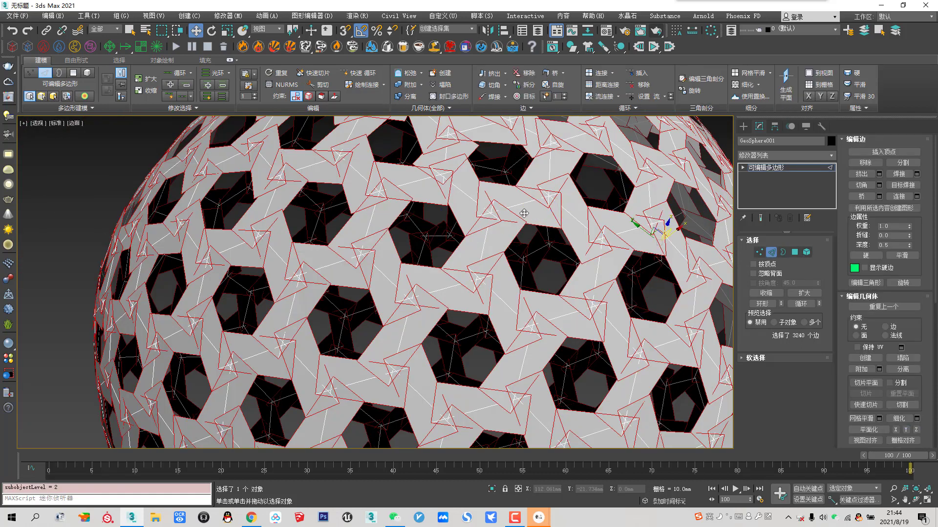
pyautogui.click(112, 62)
pyautogui.click(97, 96)
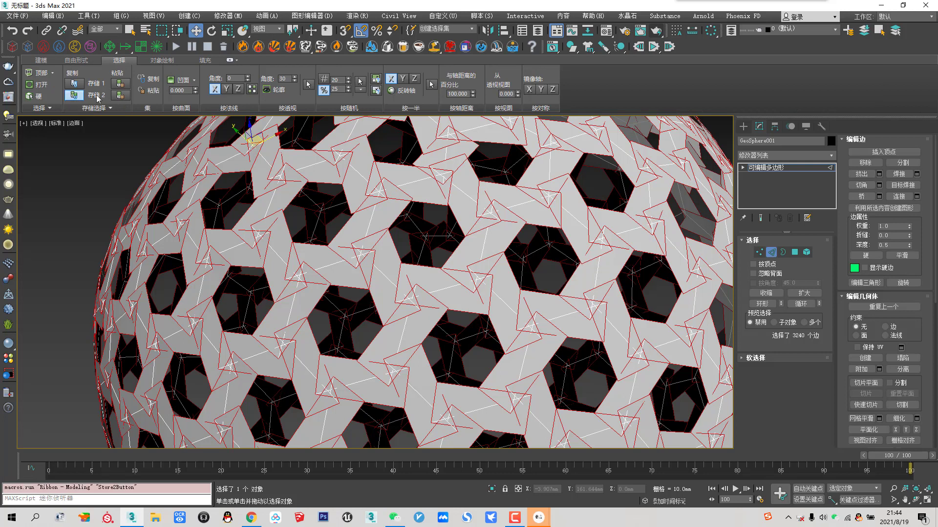
pyautogui.hotkey('ctrl', 'a')
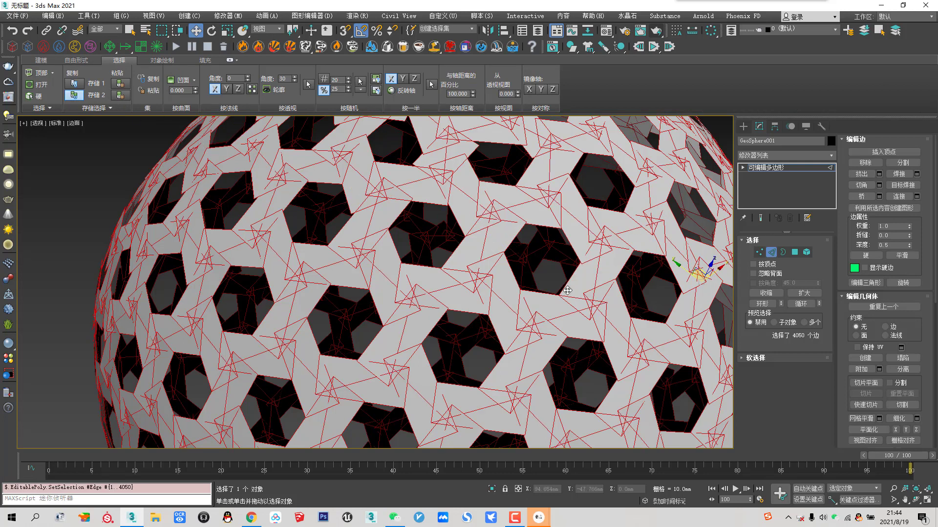
pyautogui.click(73, 84)
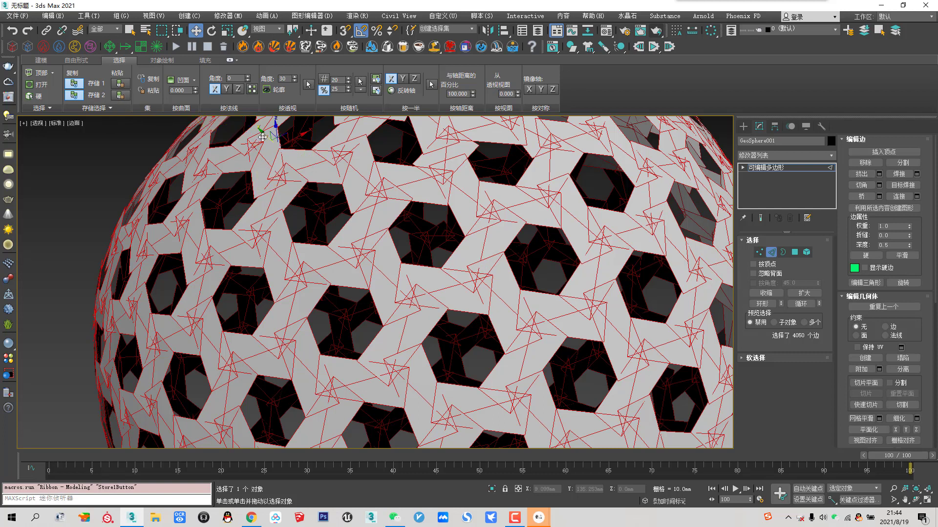
pyautogui.click(94, 108)
pyautogui.click(137, 127)
pyautogui.write('0.3')
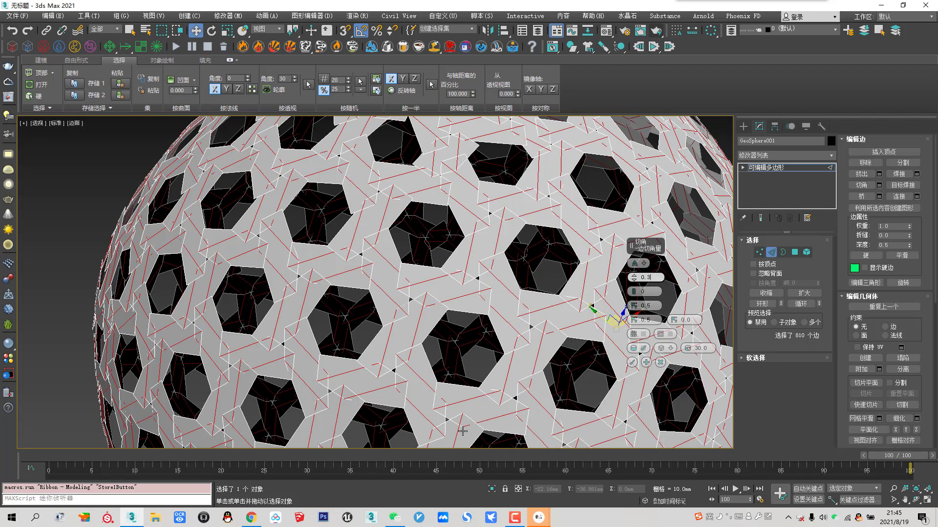
# Chamfer the 810 inner edges by 0.3mm, split them, and pick one thin strip element
pyautogui.press('Return')
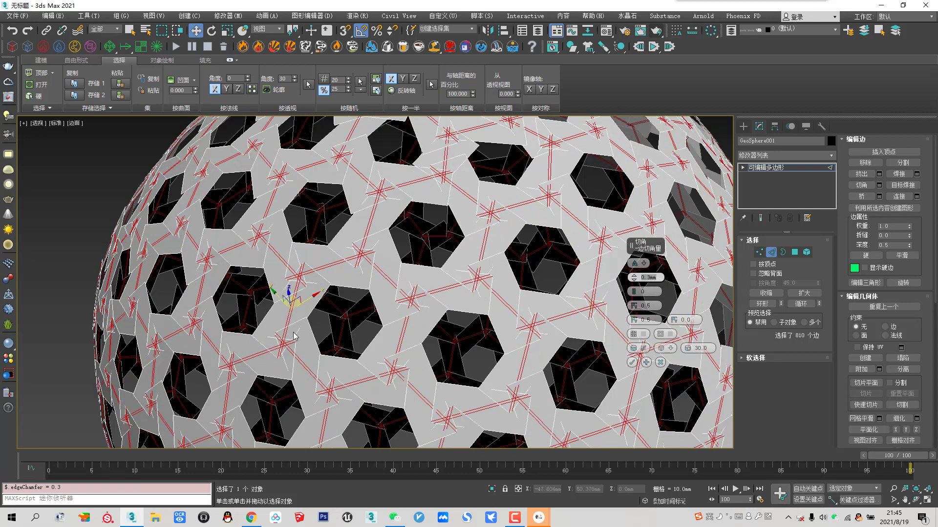
pyautogui.click(631, 363)
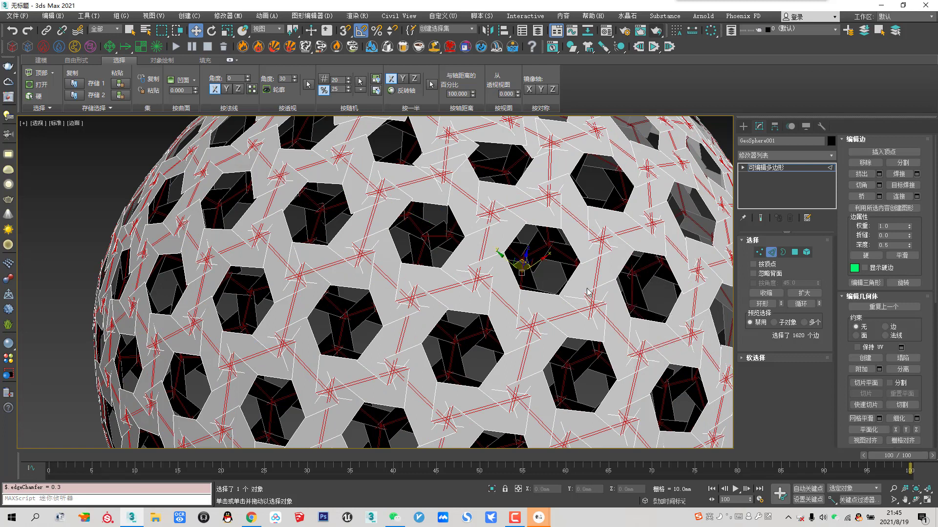
pyautogui.click(902, 162)
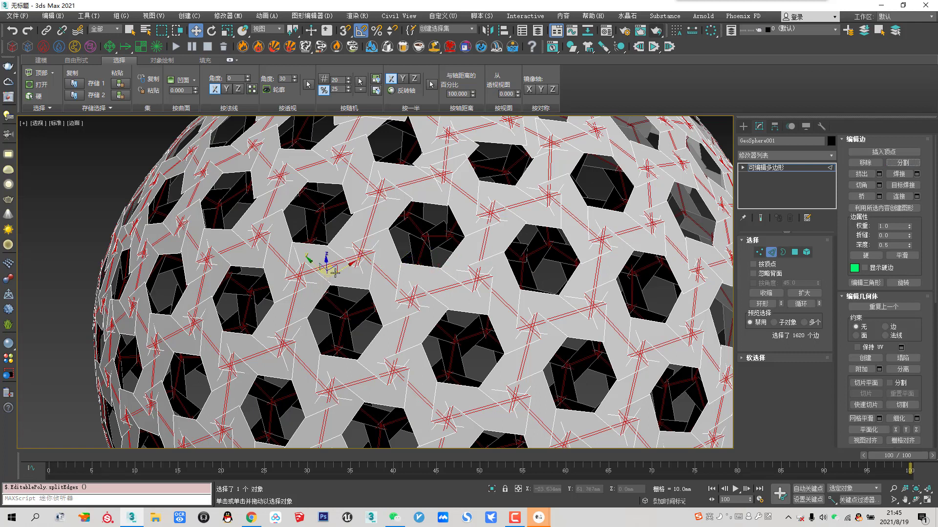
pyautogui.click(806, 252)
pyautogui.scroll(3, 303, 272)
pyautogui.scroll(2, 310, 271)
pyautogui.click(309, 272)
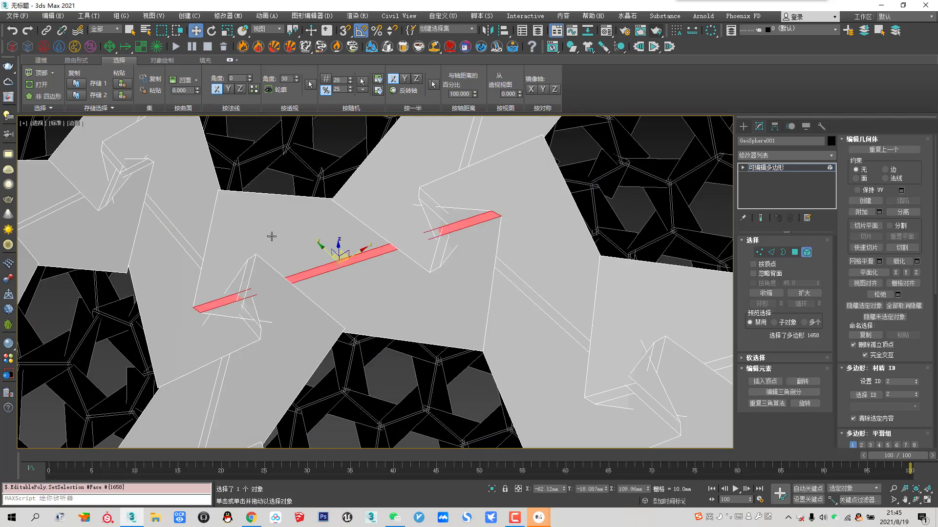
# Select all 810 thin strip elements using Modify Selection > Similar
pyautogui.click(43, 60)
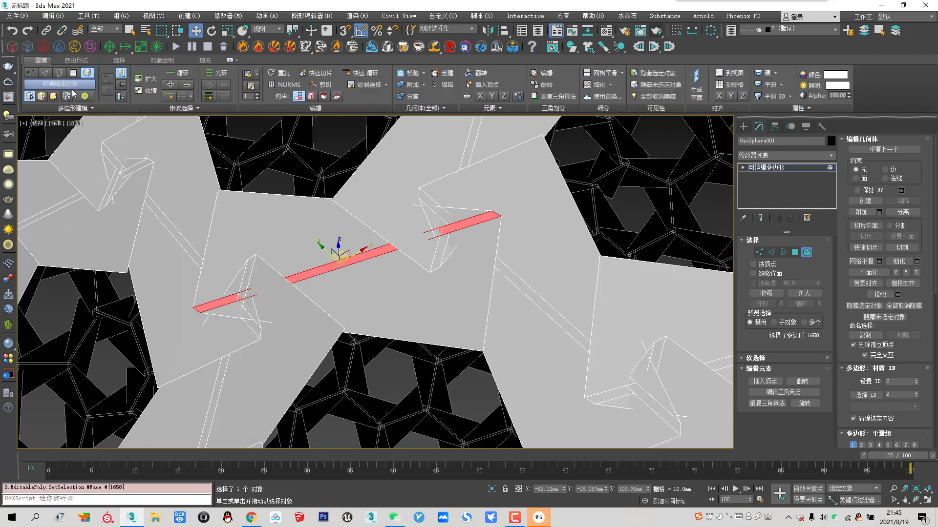
pyautogui.click(195, 108)
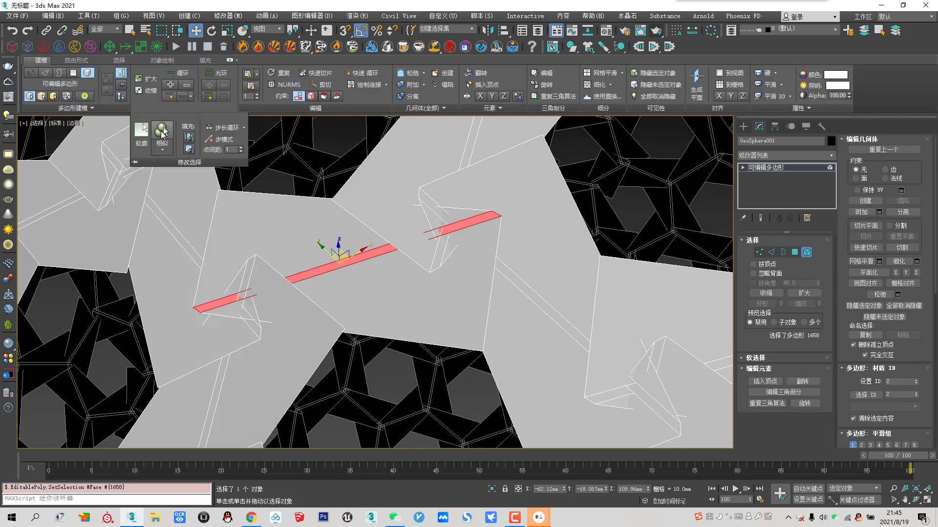
pyautogui.click(161, 129)
pyautogui.scroll(-5, 371, 245)
pyautogui.scroll(-3, 394, 241)
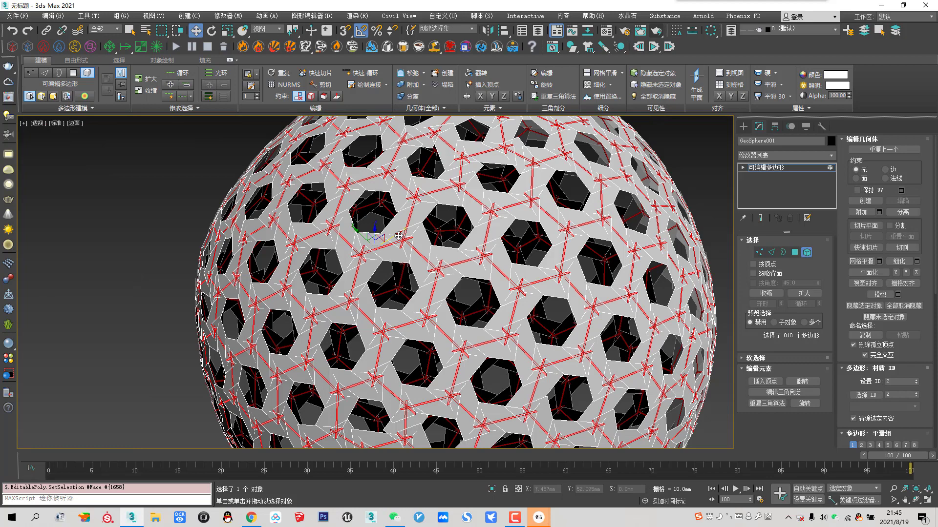
pyautogui.scroll(-2, 424, 289)
pyautogui.scroll(-2, 432, 293)
pyautogui.keyDown('alt'); pyautogui.moveTo(475, 305); pyautogui.dragTo(489, 229, button='middle'); pyautogui.keyUp('alt')
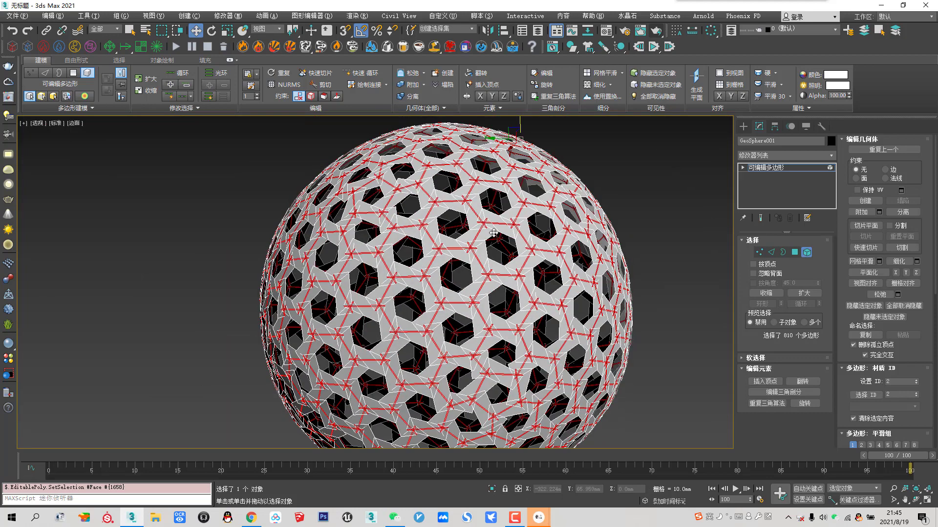
# Detach the thin strips as 对象001, exit element mode and deselect the geosphere
pyautogui.click(912, 212)
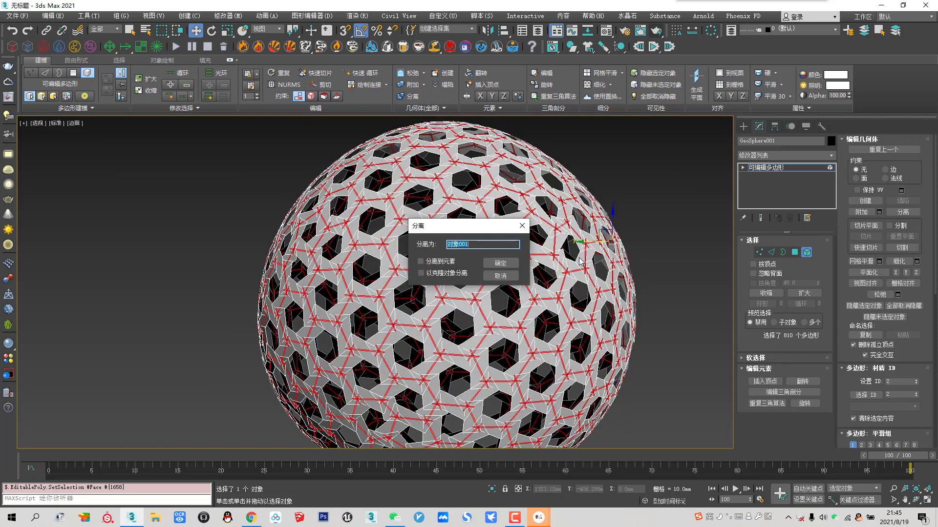
pyautogui.press('Return')
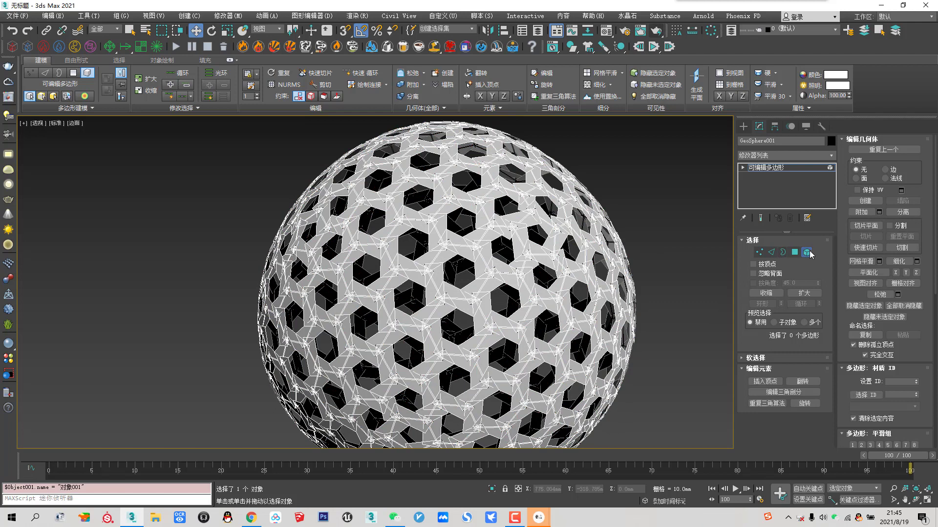
pyautogui.click(807, 253)
pyautogui.click(656, 252)
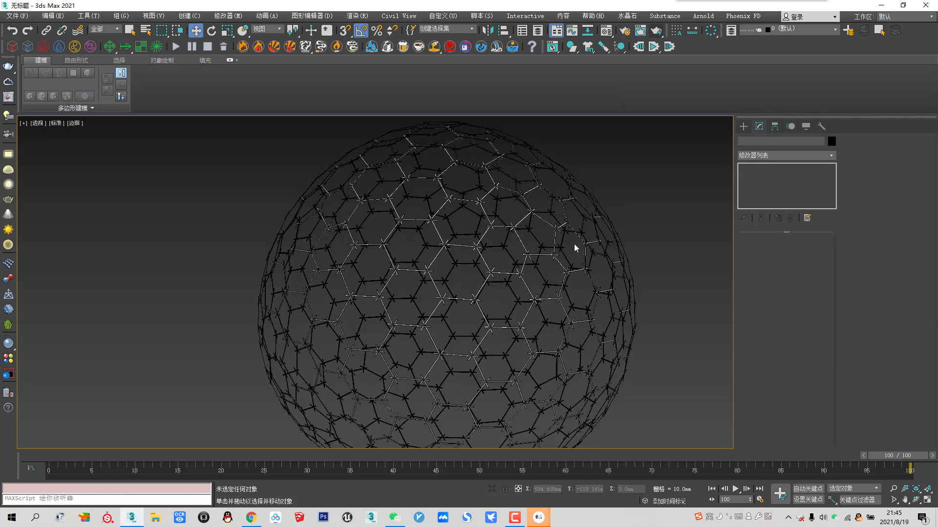
pyautogui.scroll(5, 432, 290)
pyautogui.scroll(-4, 489, 216)
pyautogui.scroll(3, 505, 189)
pyautogui.scroll(2, 505, 190)
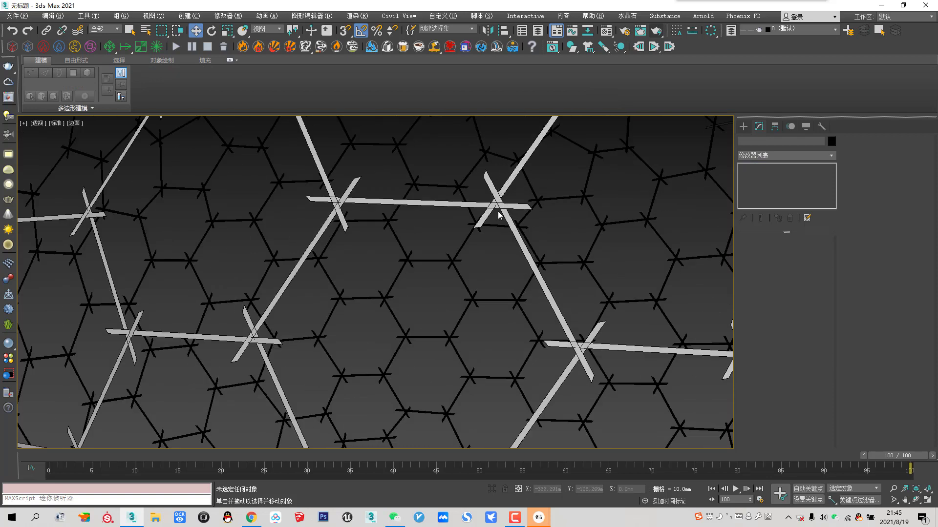
pyautogui.scroll(-2, 497, 214)
pyautogui.scroll(-3, 498, 204)
pyautogui.scroll(2, 502, 235)
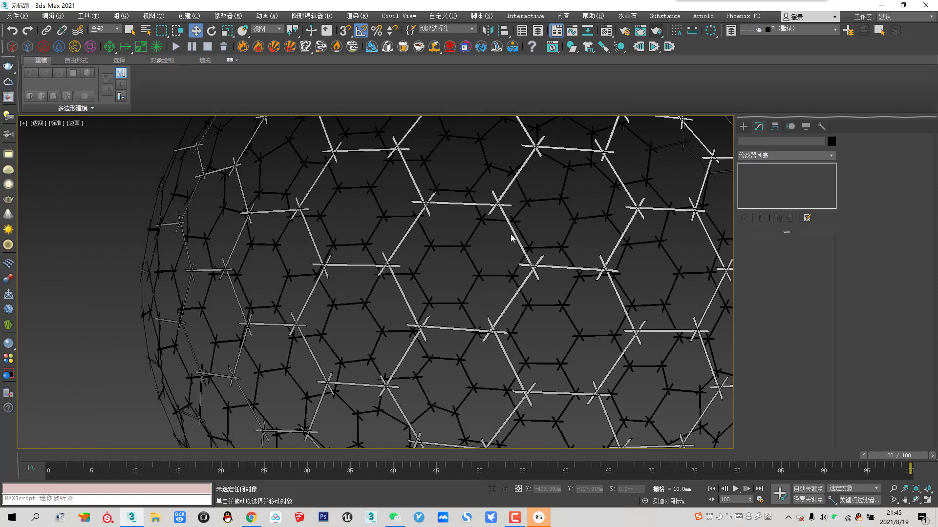
# Select 对象001's strip elements and switch to the Rotate tool
pyautogui.click(507, 221)
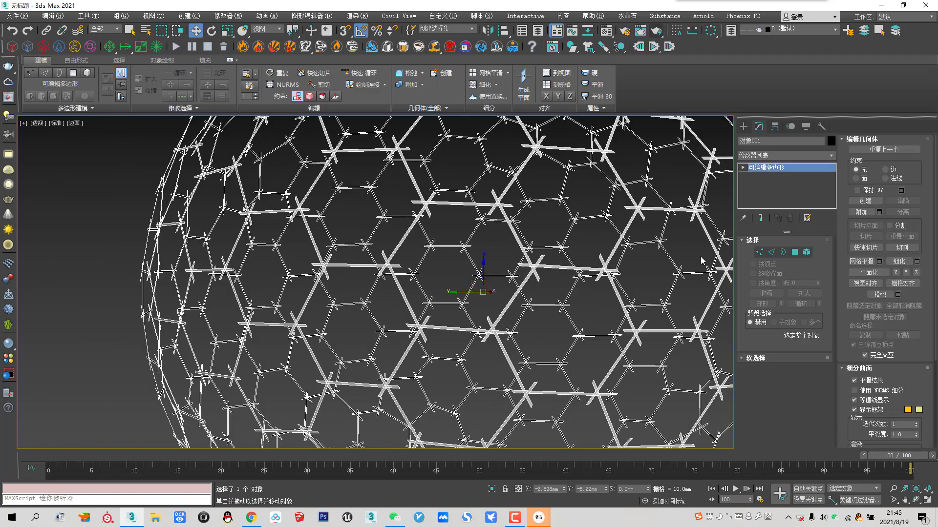
pyautogui.click(806, 252)
pyautogui.rightClick(492, 258)
pyautogui.click(510, 270)
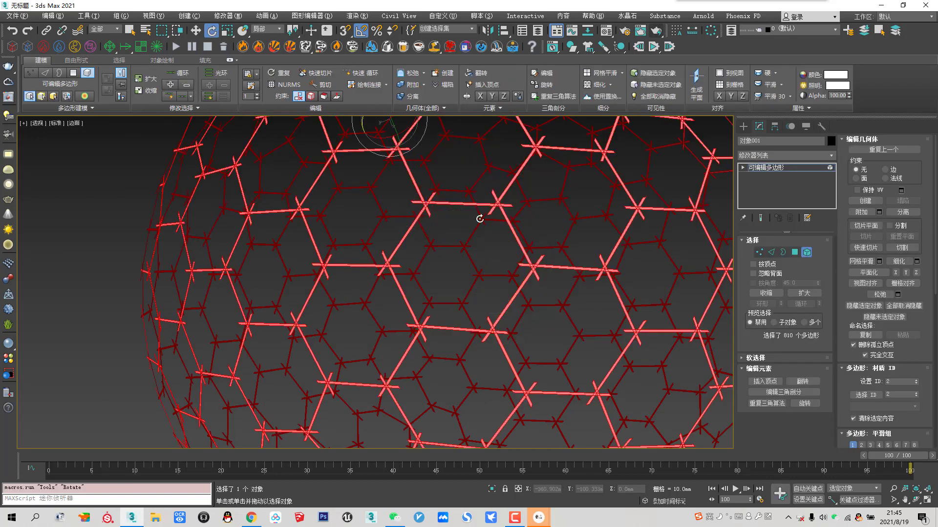
# Shift-rotate a copy of the strips into crossing positions, cloning it to elements
pyautogui.moveTo(519, 200); pyautogui.dragTo(527, 199)
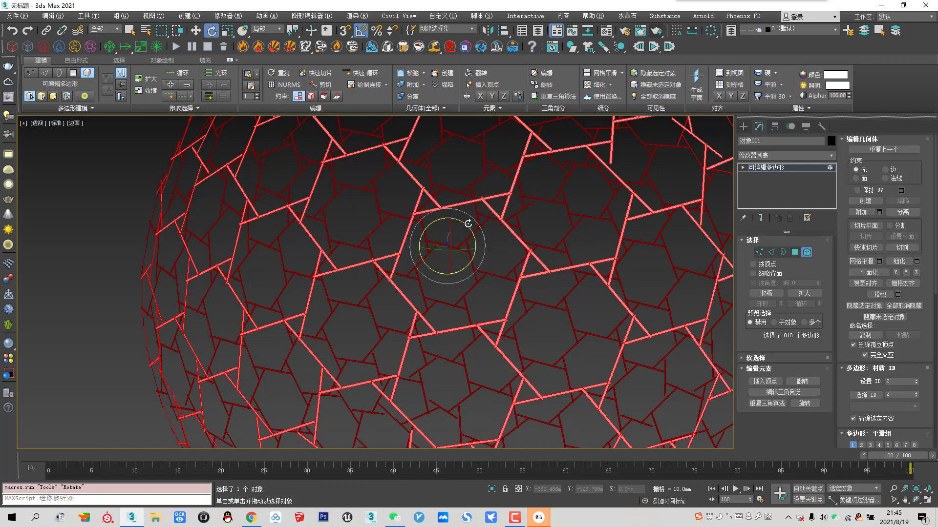
pyautogui.moveTo(468, 228); pyautogui.dragTo(465, 188)
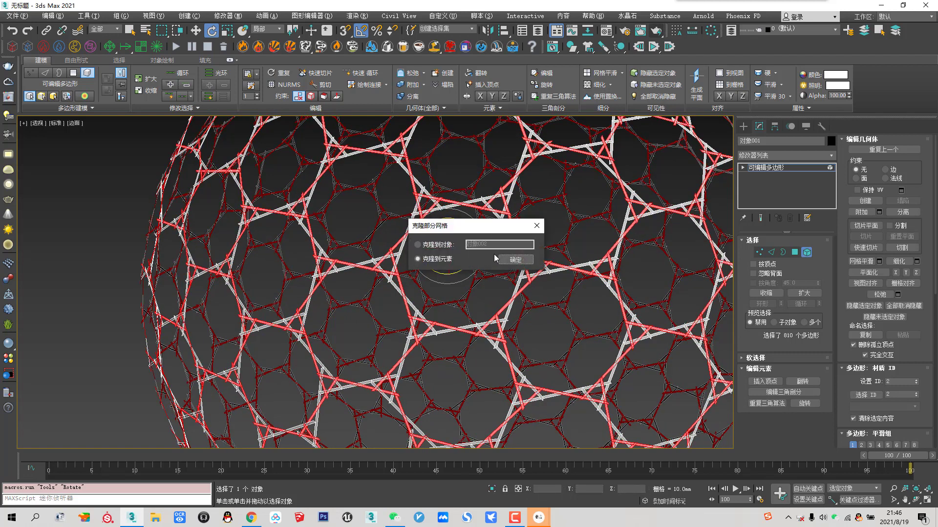
pyautogui.click(514, 259)
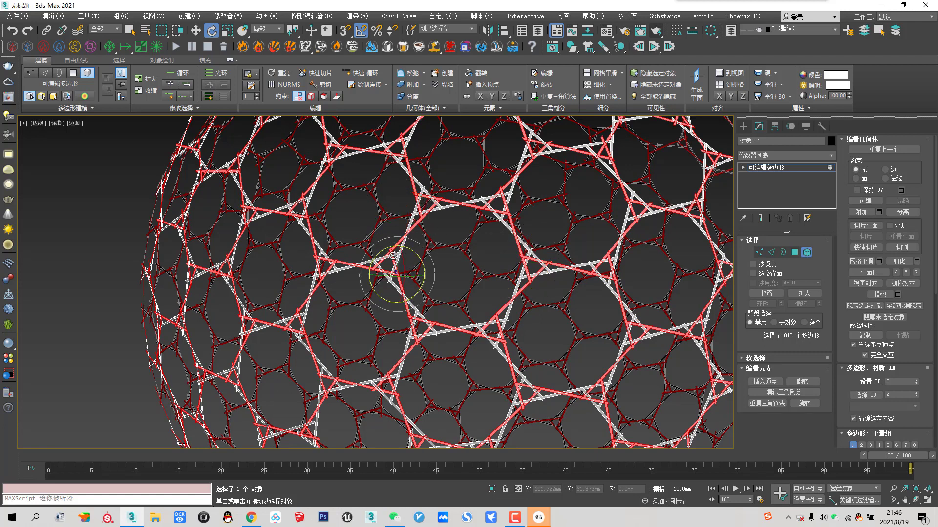
pyautogui.scroll(-5, 532, 269)
pyautogui.scroll(6, 541, 267)
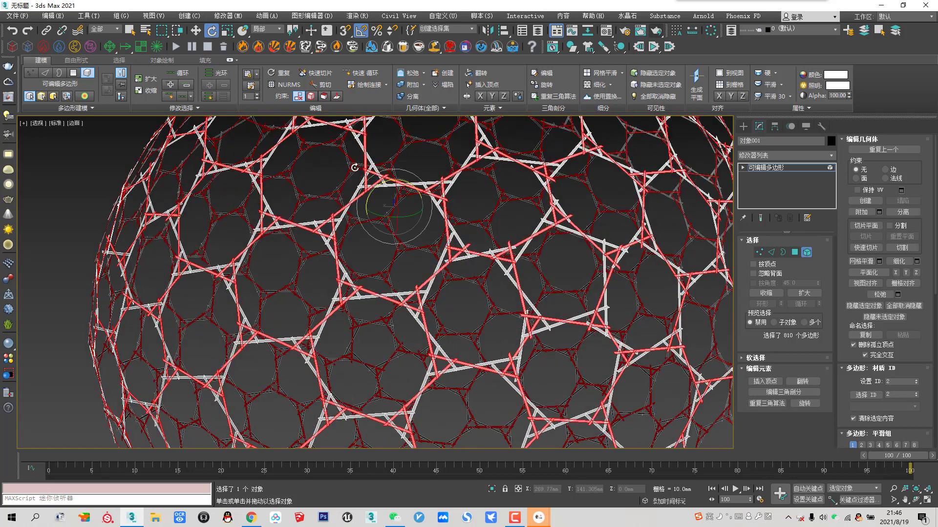
pyautogui.scroll(2, 361, 185)
pyautogui.scroll(-6, 371, 210)
pyautogui.scroll(-2, 388, 283)
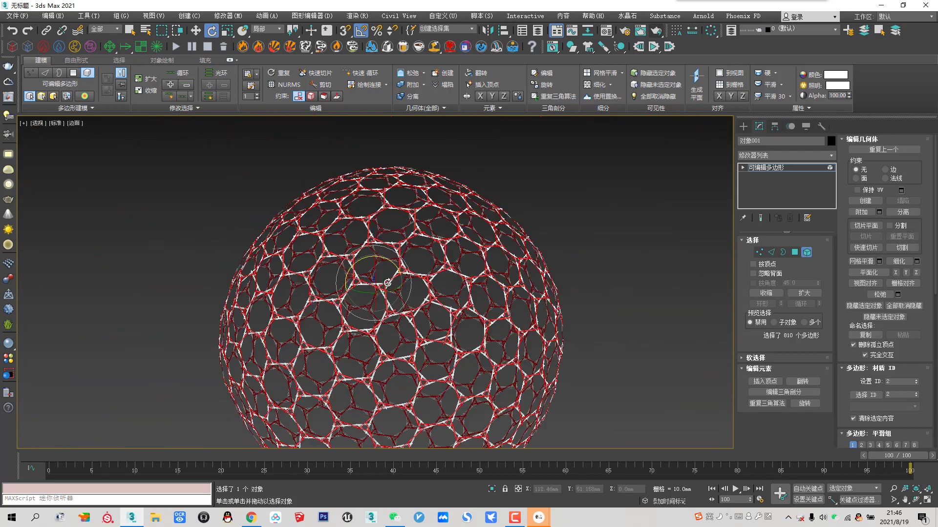
pyautogui.click(795, 253)
# Return to object level and add a Shell modifier with 0.2mm inner and outer amounts
pyautogui.rightClick(568, 200)
pyautogui.click(581, 205)
pyautogui.scroll(5, 395, 278)
pyautogui.scroll(2, 396, 279)
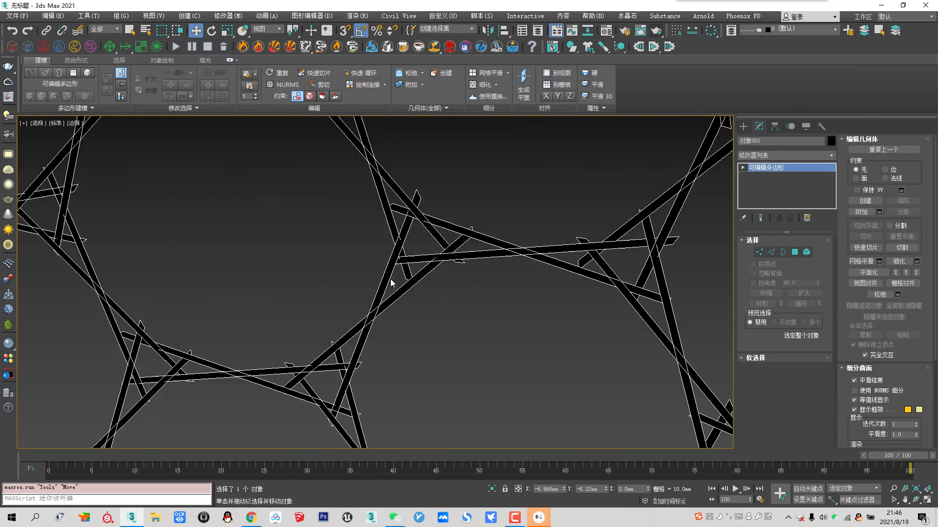
pyautogui.scroll(-2, 365, 283)
pyautogui.click(767, 156)
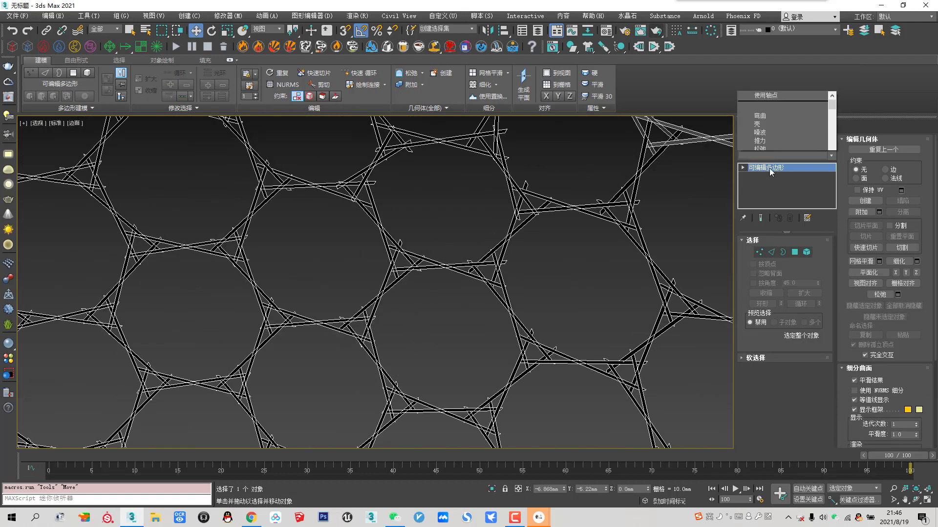
pyautogui.click(761, 55)
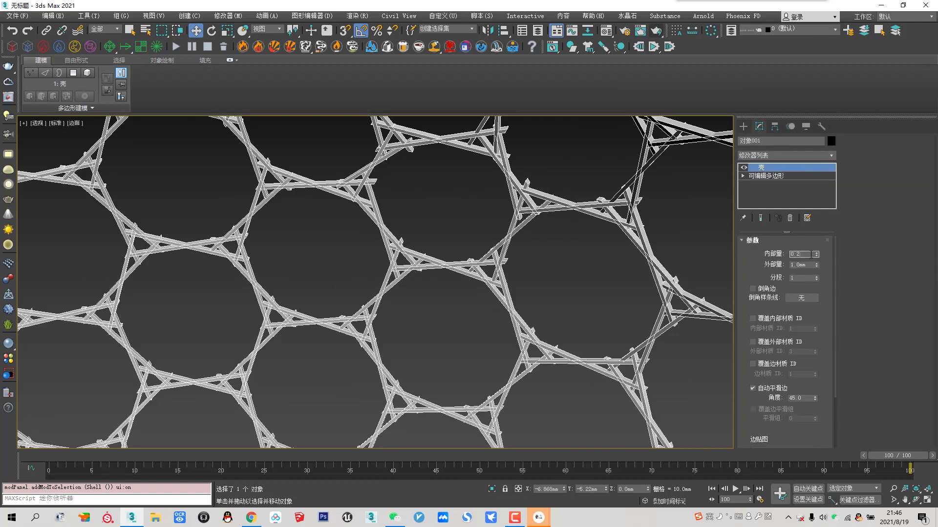
pyautogui.press('Tab')
pyautogui.write('0')
pyautogui.press('Return')
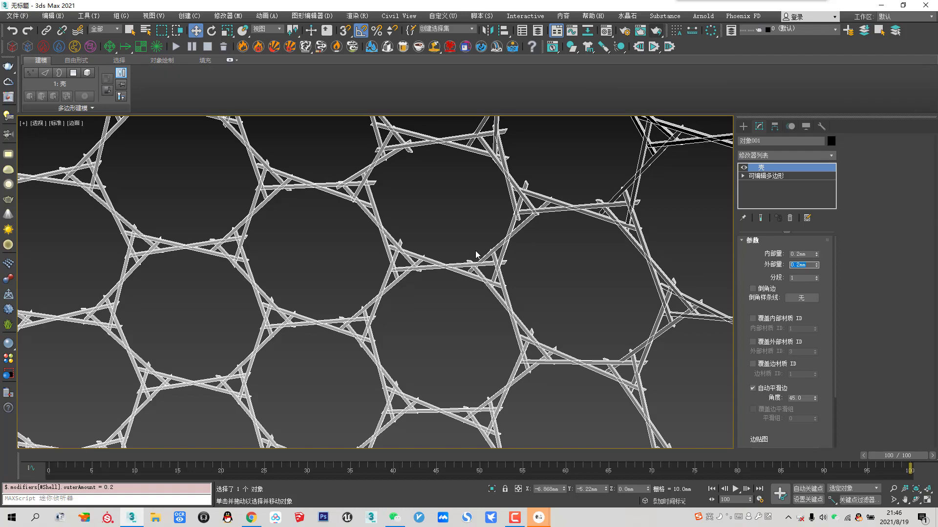
# Collapse the shelled strips into an editable poly at Polygon level
pyautogui.scroll(-3, 476, 254)
pyautogui.scroll(-2, 328, 252)
pyautogui.scroll(-4, 329, 252)
pyautogui.scroll(8, 277, 242)
pyautogui.scroll(-2, 276, 242)
pyautogui.scroll(-3, 230, 258)
pyautogui.scroll(2, 210, 272)
pyautogui.scroll(1, 278, 251)
pyautogui.scroll(-3, 258, 256)
pyautogui.scroll(2, 293, 259)
pyautogui.scroll(4, 330, 262)
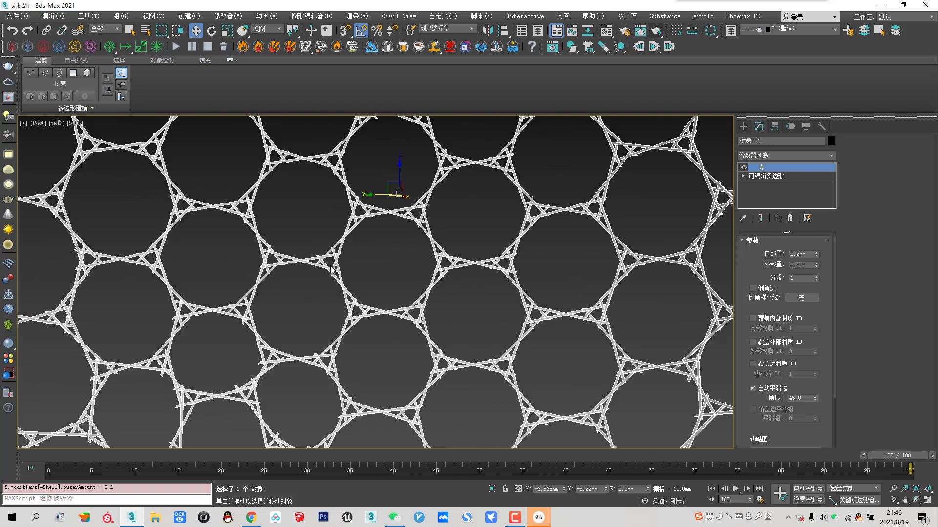
pyautogui.scroll(5, 331, 266)
pyautogui.scroll(-4, 332, 264)
pyautogui.scroll(-1, 336, 258)
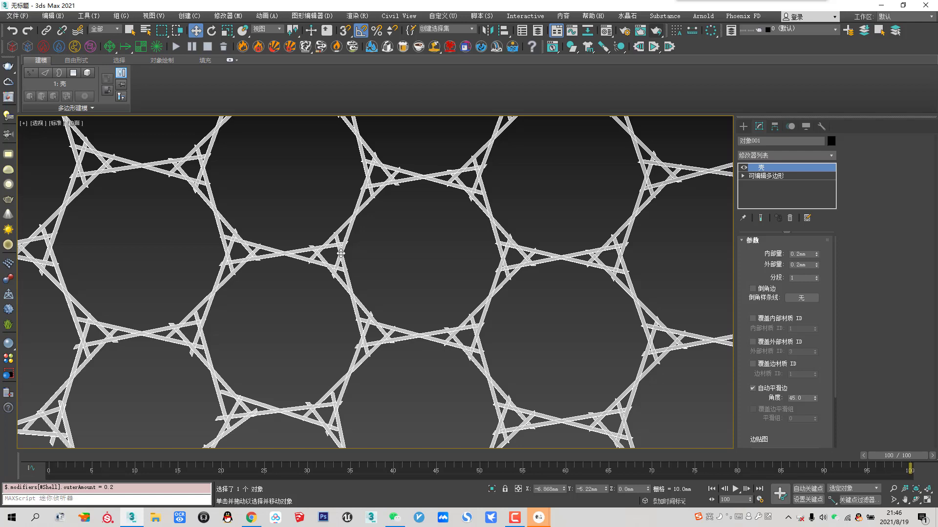
pyautogui.rightClick(395, 231)
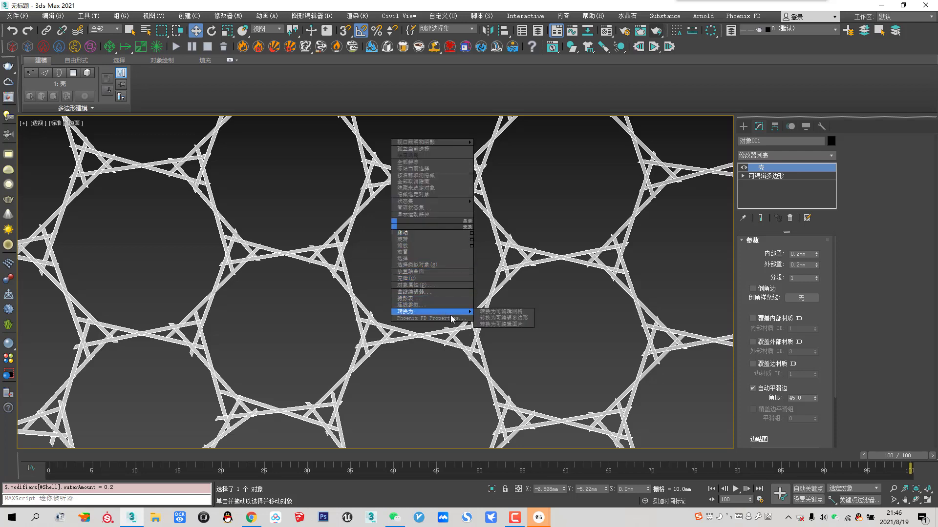
pyautogui.click(481, 319)
pyautogui.click(794, 252)
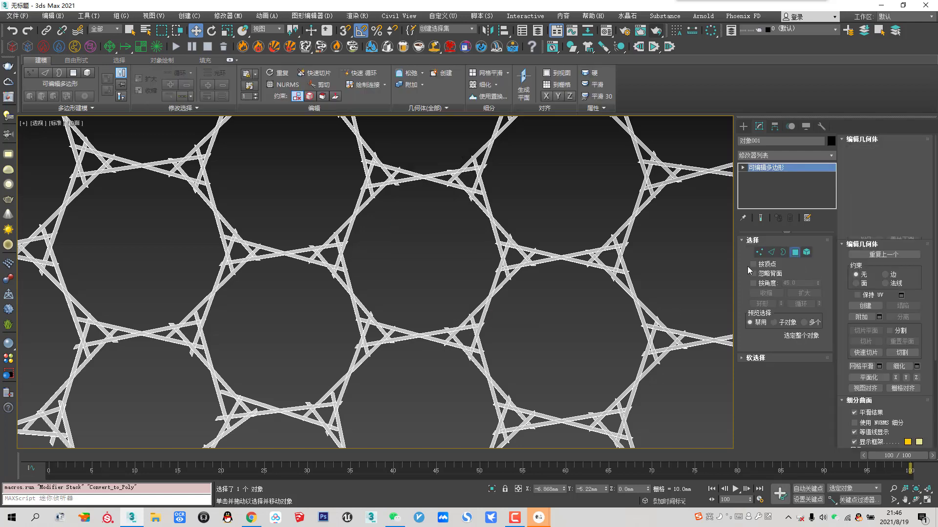
# Select one beam end face and grow it to all 1180 faces of similar surface area
pyautogui.scroll(-3, 348, 278)
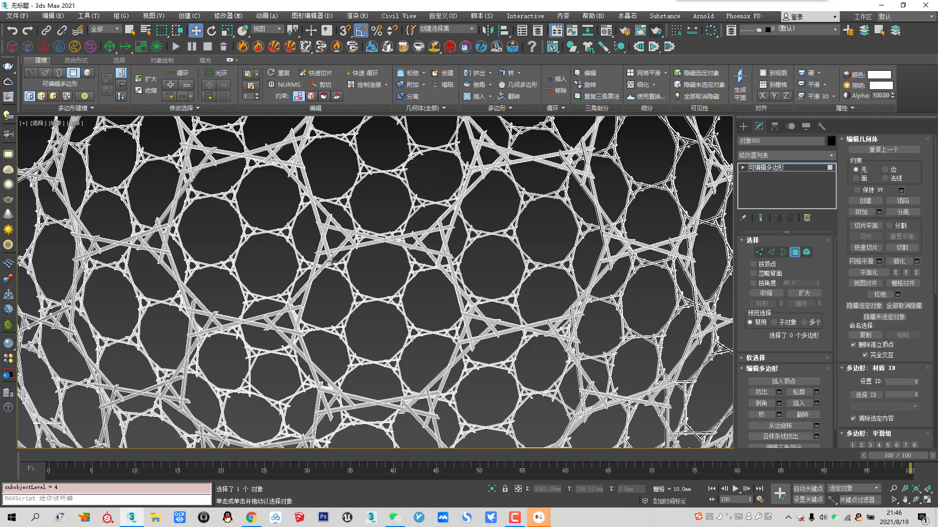
pyautogui.click(334, 265)
pyautogui.moveTo(334, 265)
pyautogui.keyDown('alt'); pyautogui.mouseDown(button='middle')
pyautogui.moveTo(326, 225)
pyautogui.moveTo(307, 251)
pyautogui.mouseUp(button='middle'); pyautogui.keyUp('alt')
pyautogui.scroll(3, 325, 226)
pyautogui.scroll(-5, 317, 237)
pyautogui.scroll(5, 311, 253)
pyautogui.scroll(4, 311, 254)
pyautogui.click(350, 220)
pyautogui.click(175, 108)
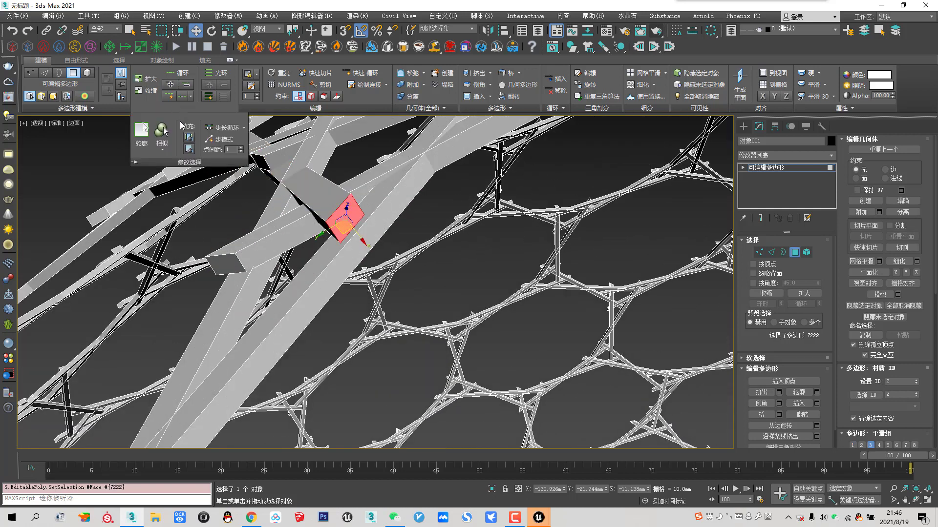
pyautogui.click(162, 147)
pyautogui.click(173, 174)
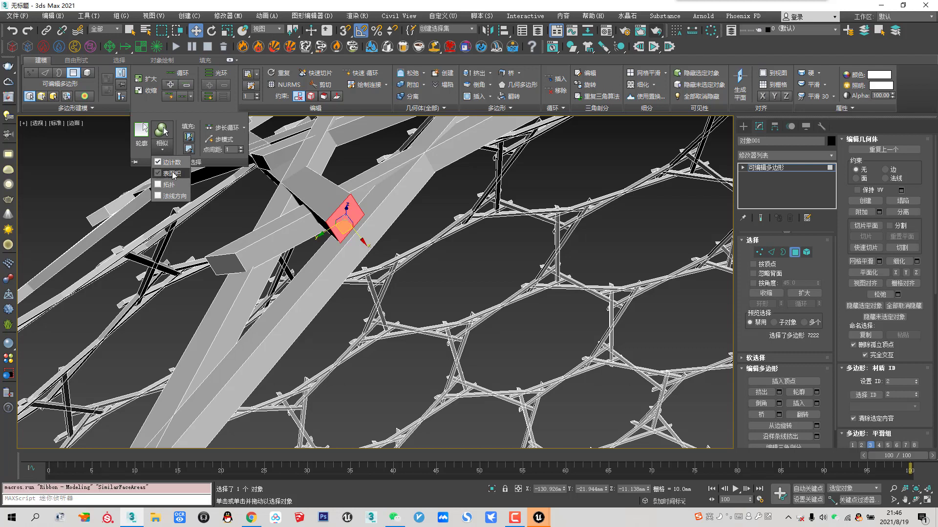
pyautogui.click(161, 130)
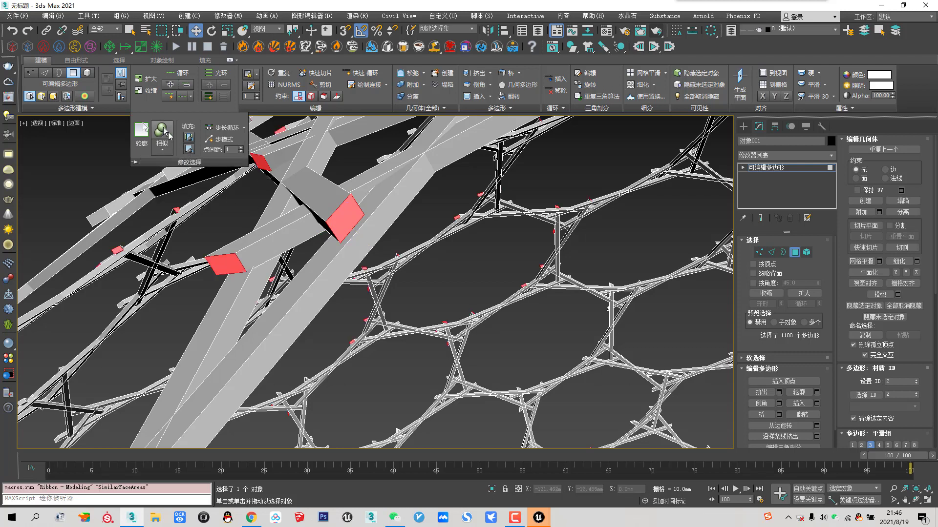
# Reshape the 1180 selected faces with GeoPoly and return to object level
pyautogui.scroll(-3, 345, 192)
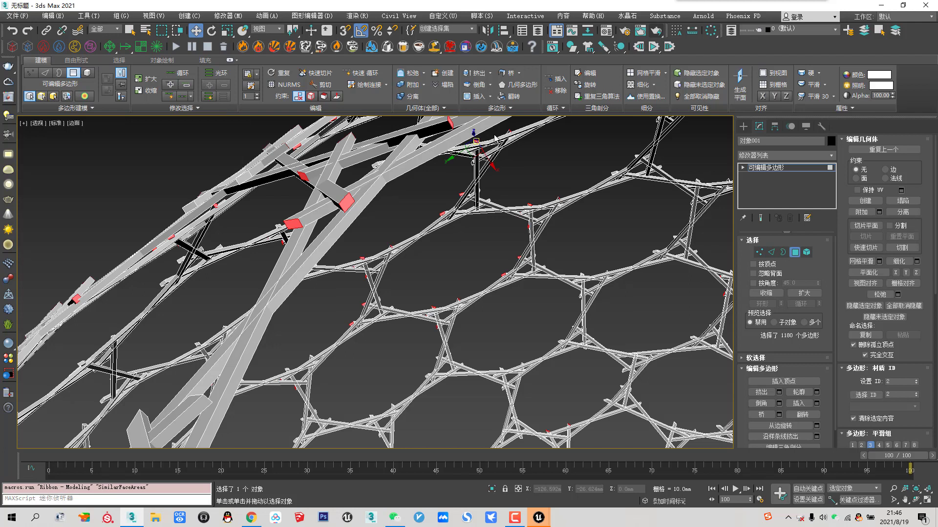
pyautogui.click(519, 85)
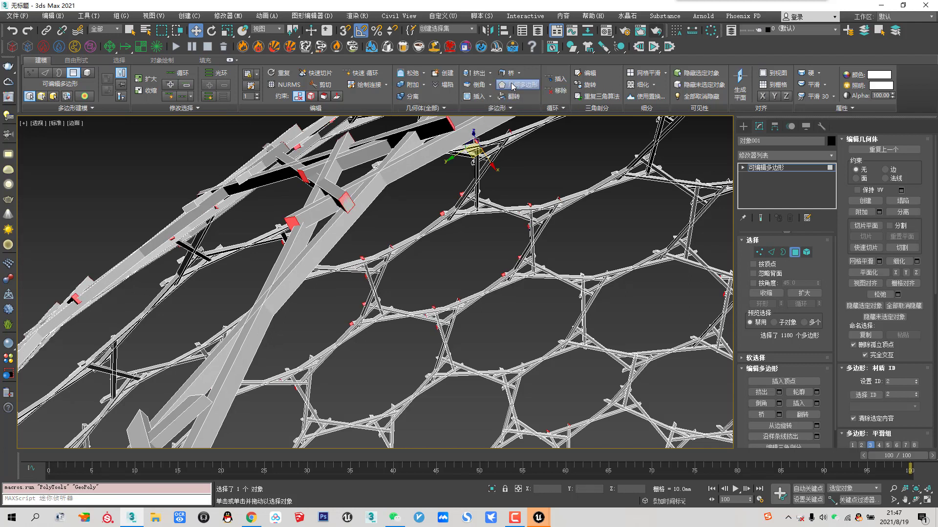
pyautogui.scroll(-5, 363, 174)
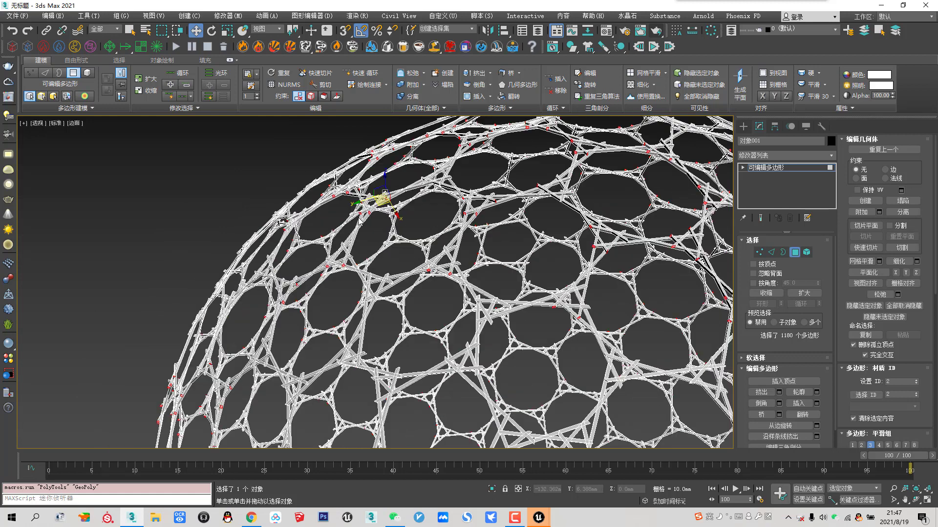
pyautogui.scroll(3, 491, 247)
pyautogui.scroll(3, 515, 280)
pyautogui.scroll(3, 573, 308)
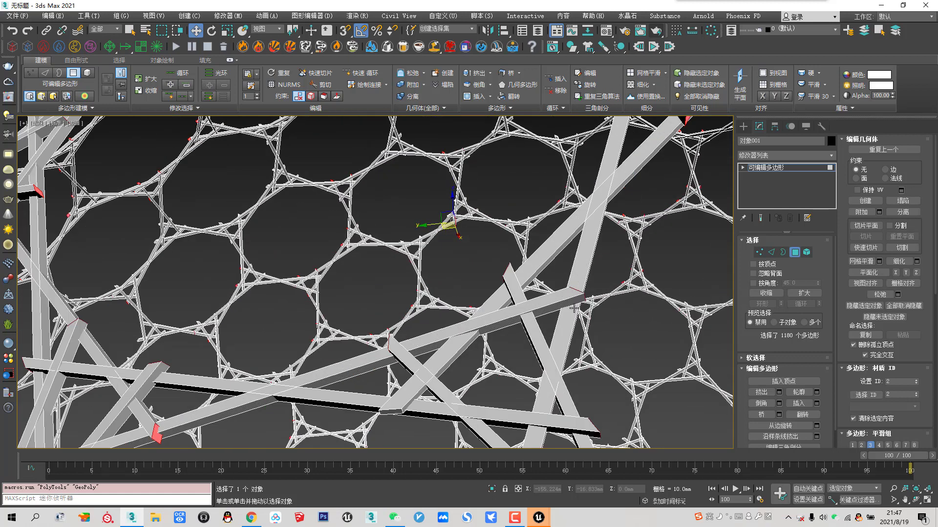
pyautogui.scroll(-3, 571, 295)
pyautogui.scroll(-4, 569, 295)
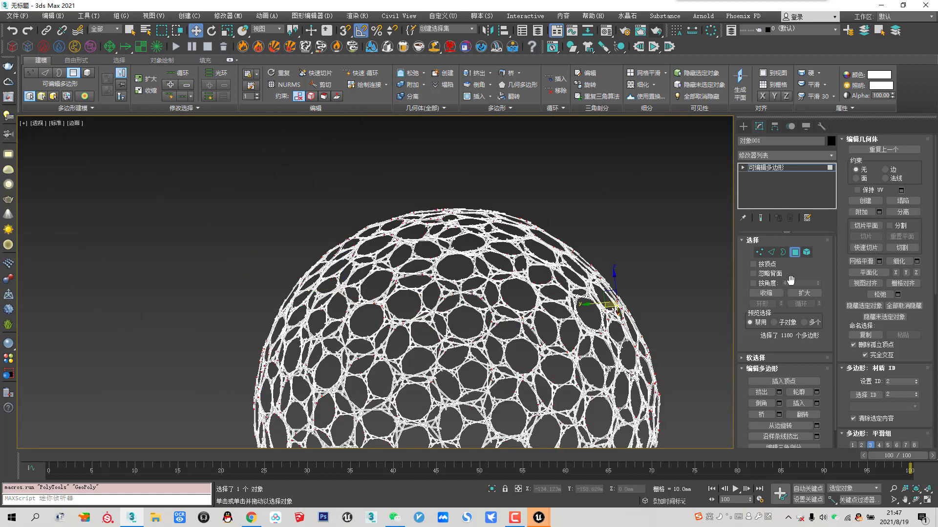
pyautogui.click(795, 254)
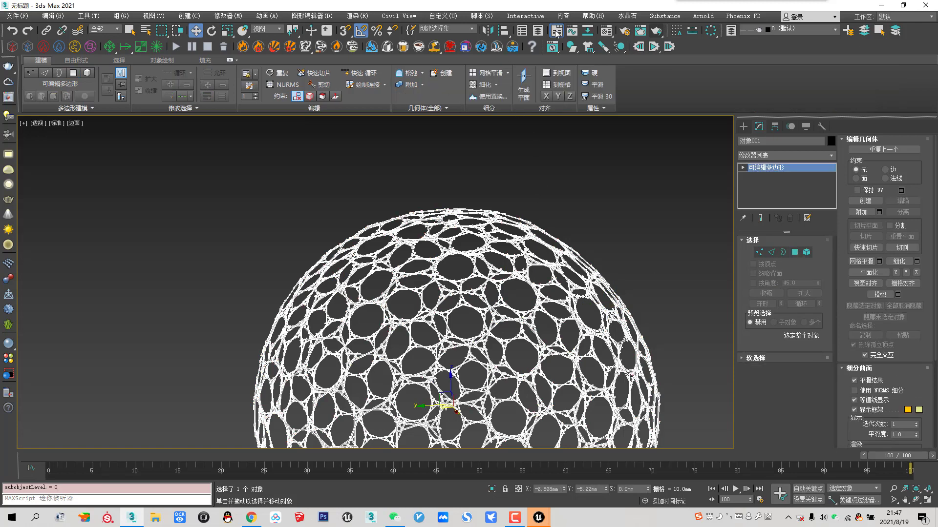
# Hide the ribbon, zoom extents on the sphere and clear the selection
pyautogui.click(557, 33)
pyautogui.press('z')
pyautogui.click(476, 201)
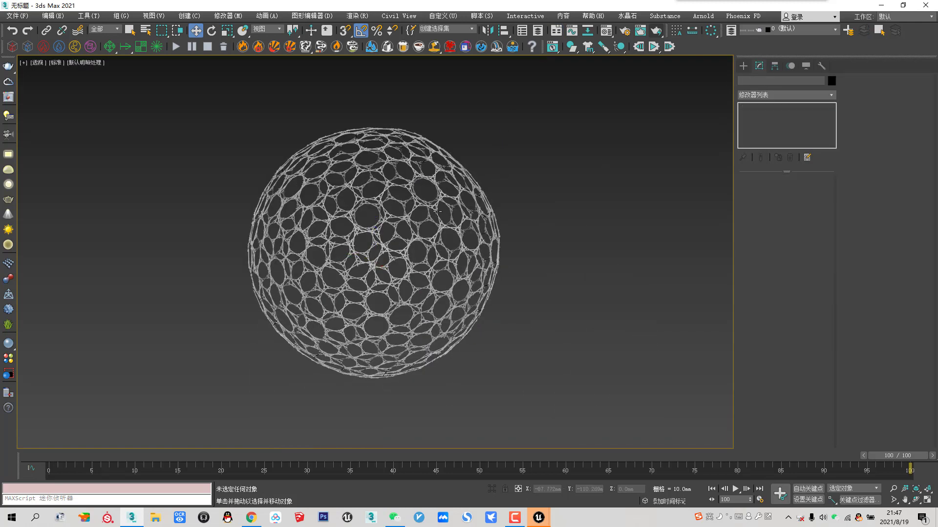
pyautogui.scroll(5, 437, 211)
pyautogui.scroll(-3, 398, 203)
pyautogui.scroll(4, 343, 178)
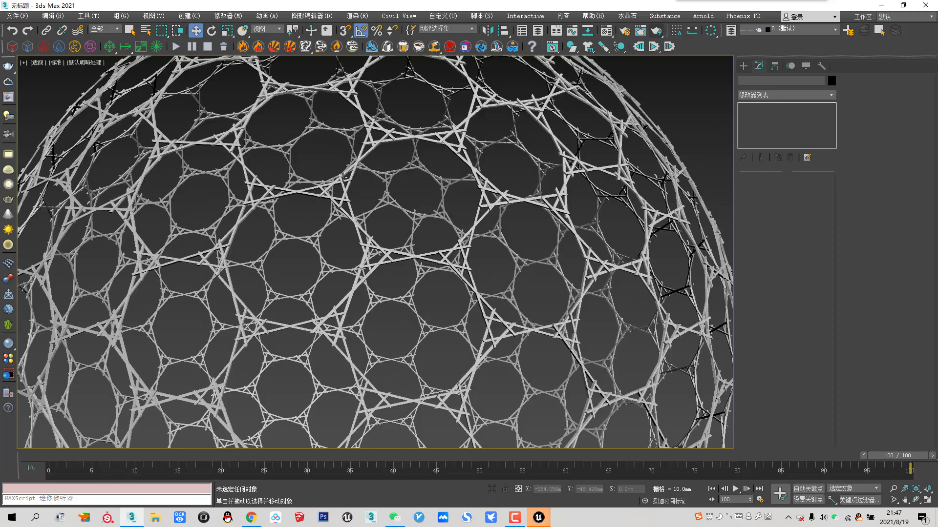
pyautogui.scroll(-3, 334, 207)
pyautogui.scroll(-4, 386, 244)
pyautogui.scroll(2, 387, 249)
# Orbit and zoom around the sphere to inspect the woven, interlaced strips
pyautogui.keyDown('alt'); pyautogui.moveTo(386, 249); pyautogui.dragTo(372, 256, button='middle'); pyautogui.keyUp('alt')
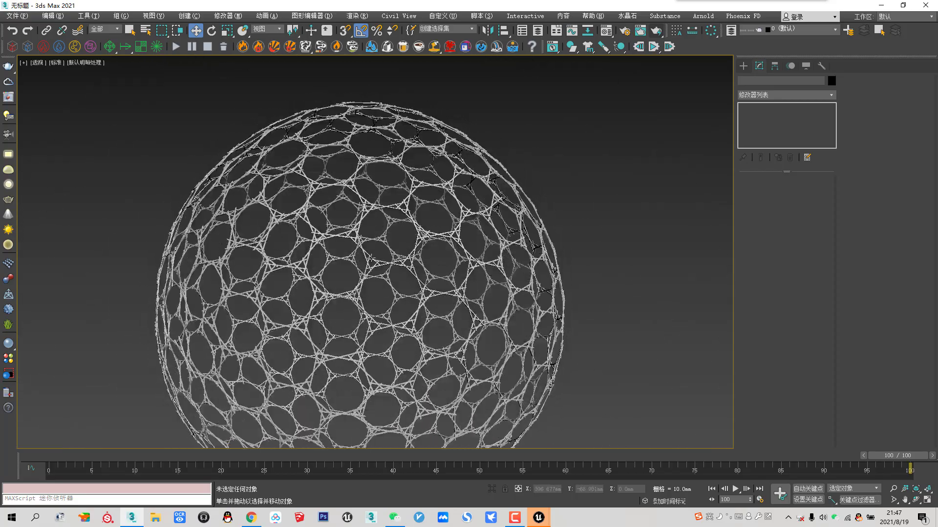
pyautogui.scroll(3, 372, 231)
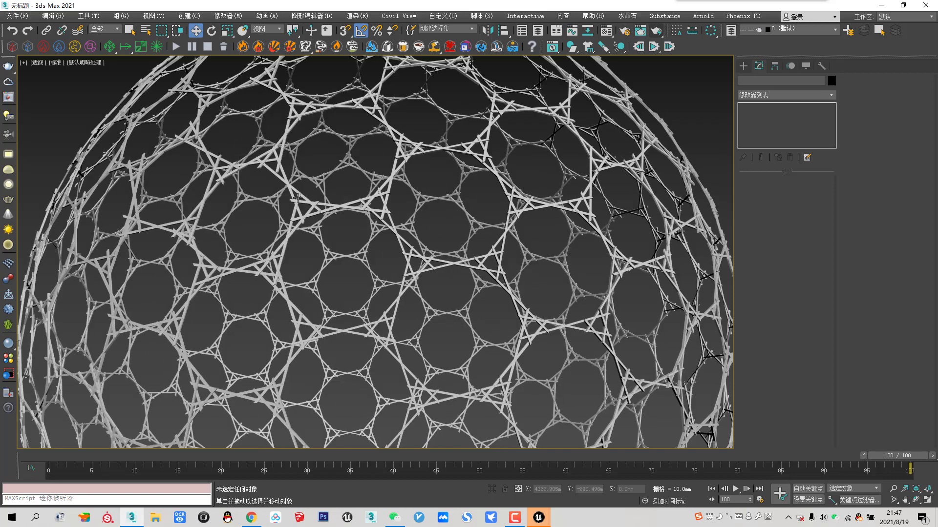
pyautogui.scroll(-4, 340, 233)
pyautogui.keyDown('alt'); pyautogui.moveTo(341, 235); pyautogui.dragTo(346, 241, button='middle'); pyautogui.keyUp('alt')
pyautogui.scroll(-1, 357, 249)
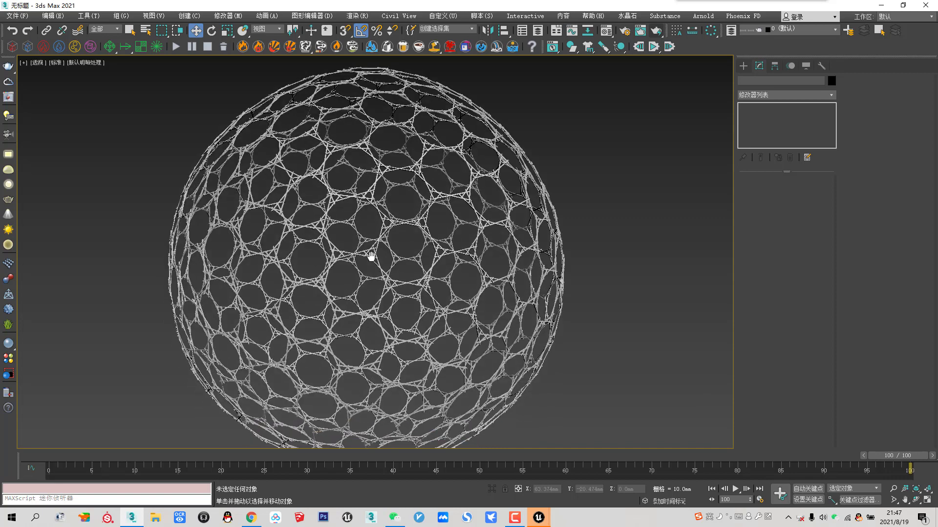
pyautogui.scroll(-2, 369, 255)
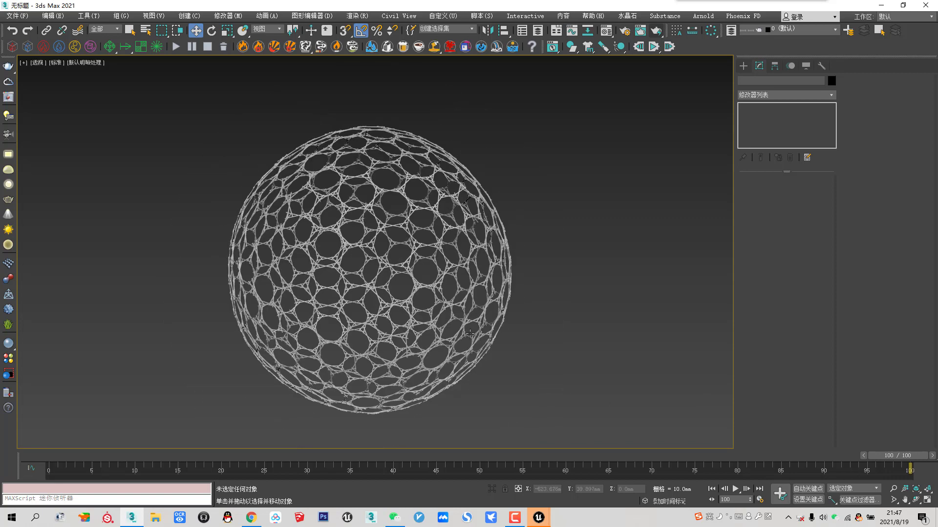
pyautogui.scroll(1, 470, 333)
pyautogui.scroll(2, 487, 310)
pyautogui.scroll(-4, 432, 304)
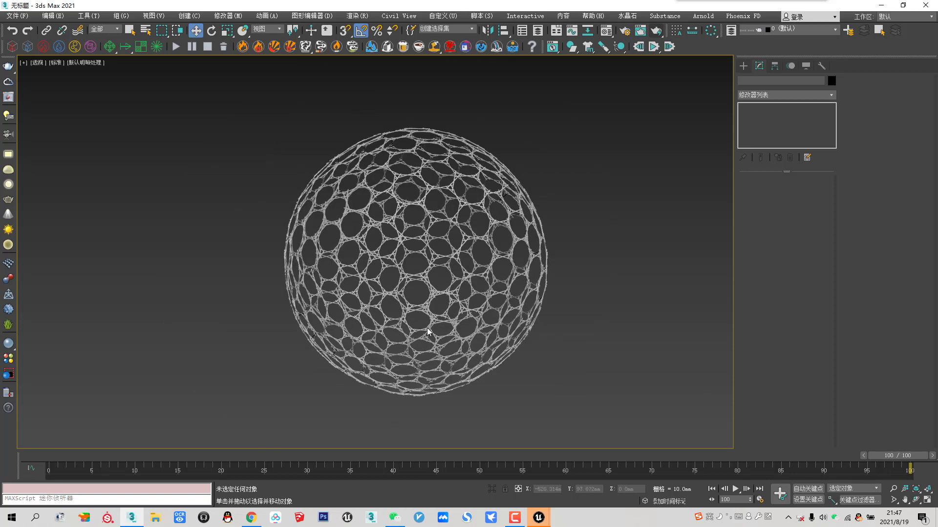